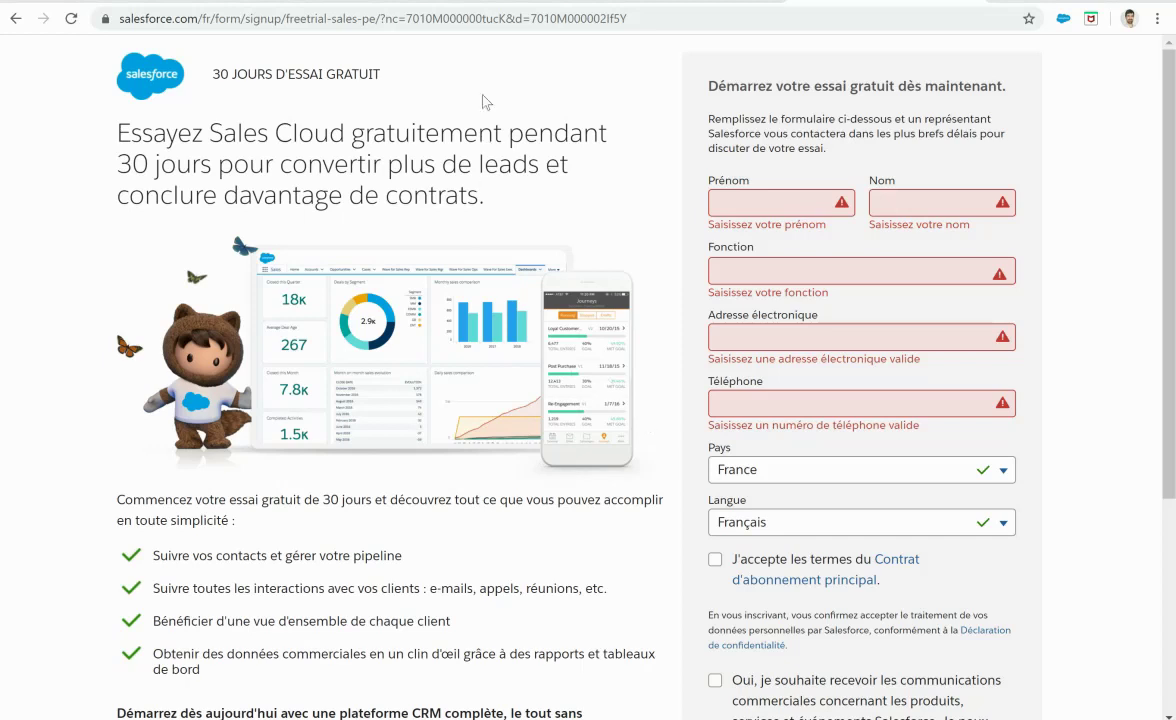
Step: Enter the user's first name, last name and job title CEO in the trial signup form
drag(118, 18, 560, 10)
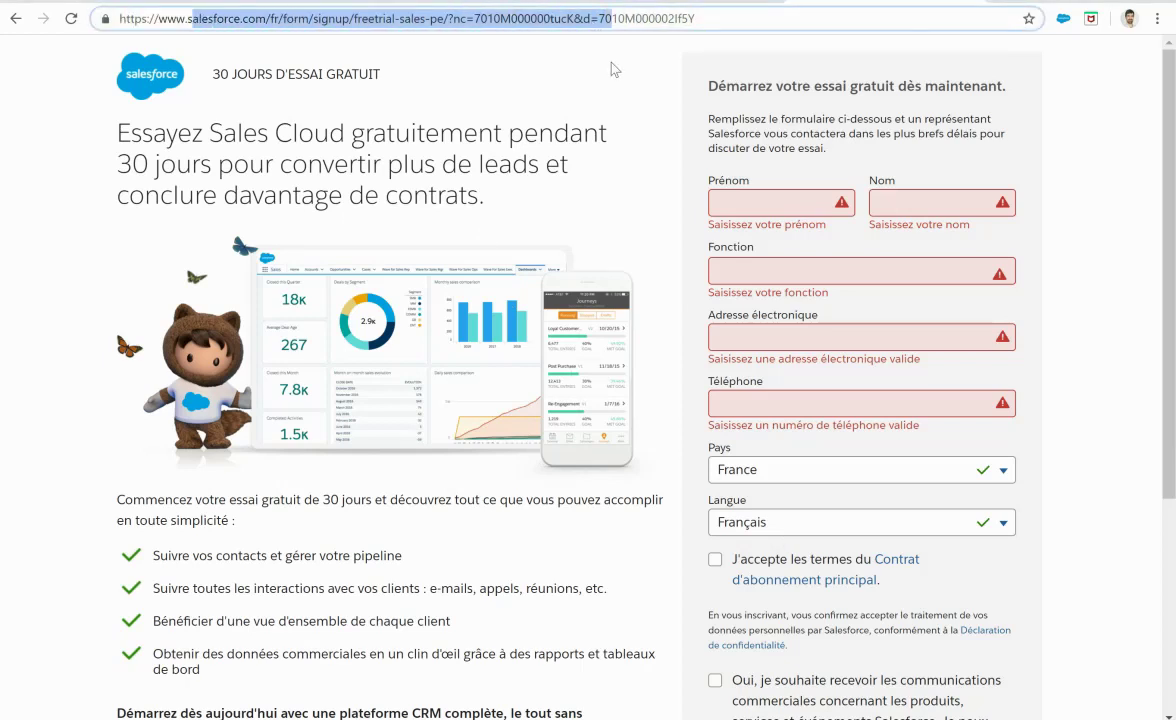
click(427, 80)
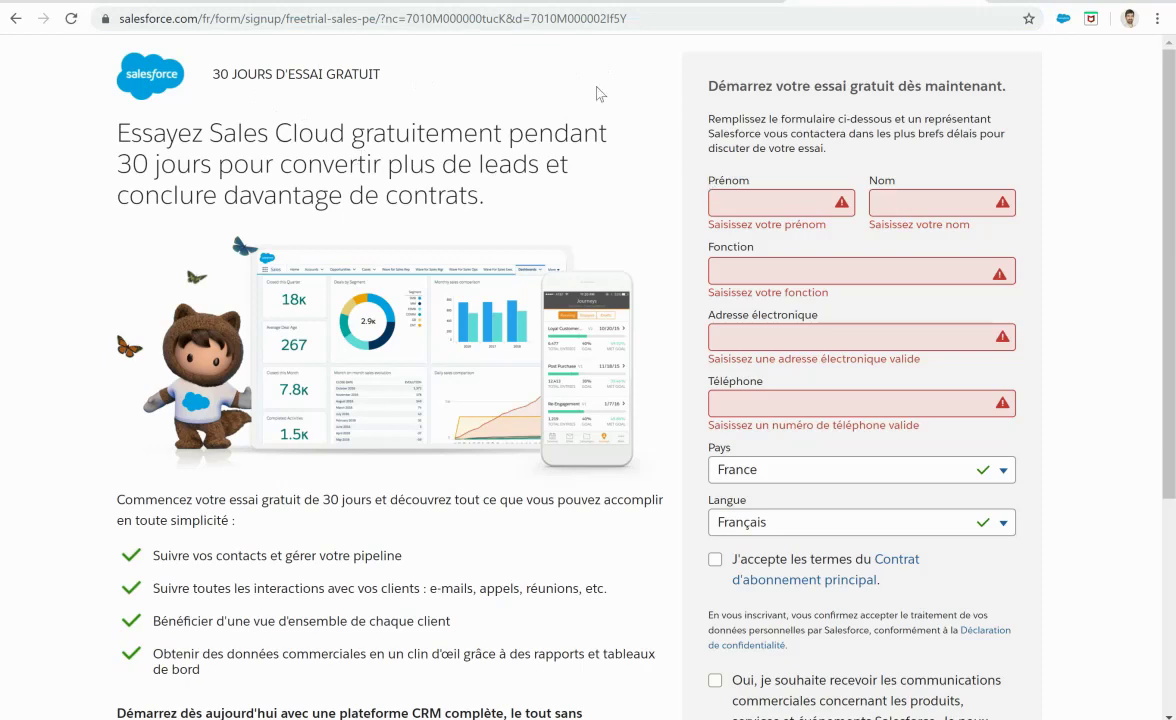
click(741, 197)
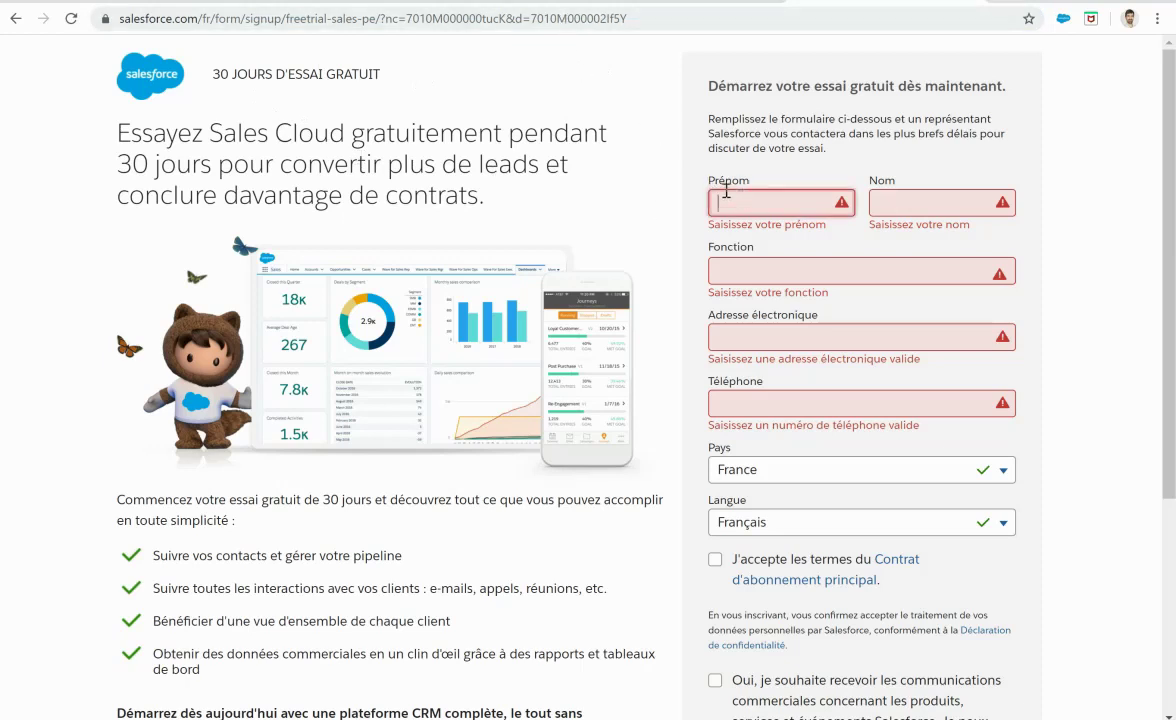
key(Tab)
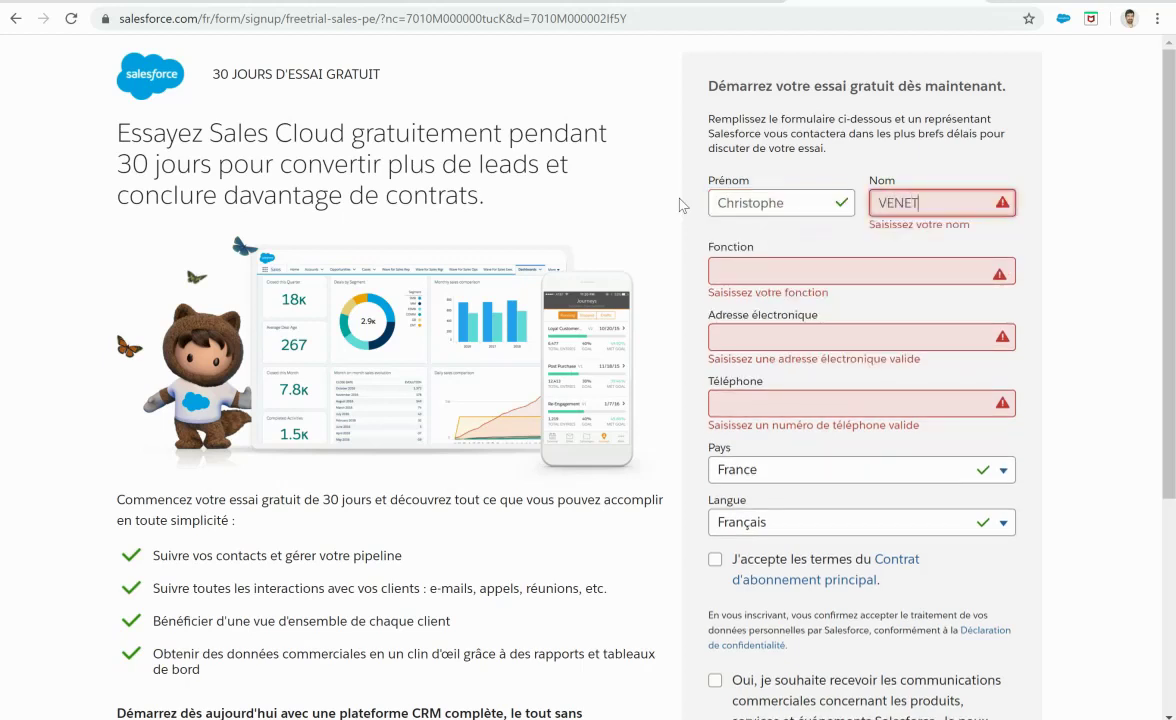
key(Tab)
text(CEO)
Step: Fill in the user's e-mail address and phone number
key(Tab)
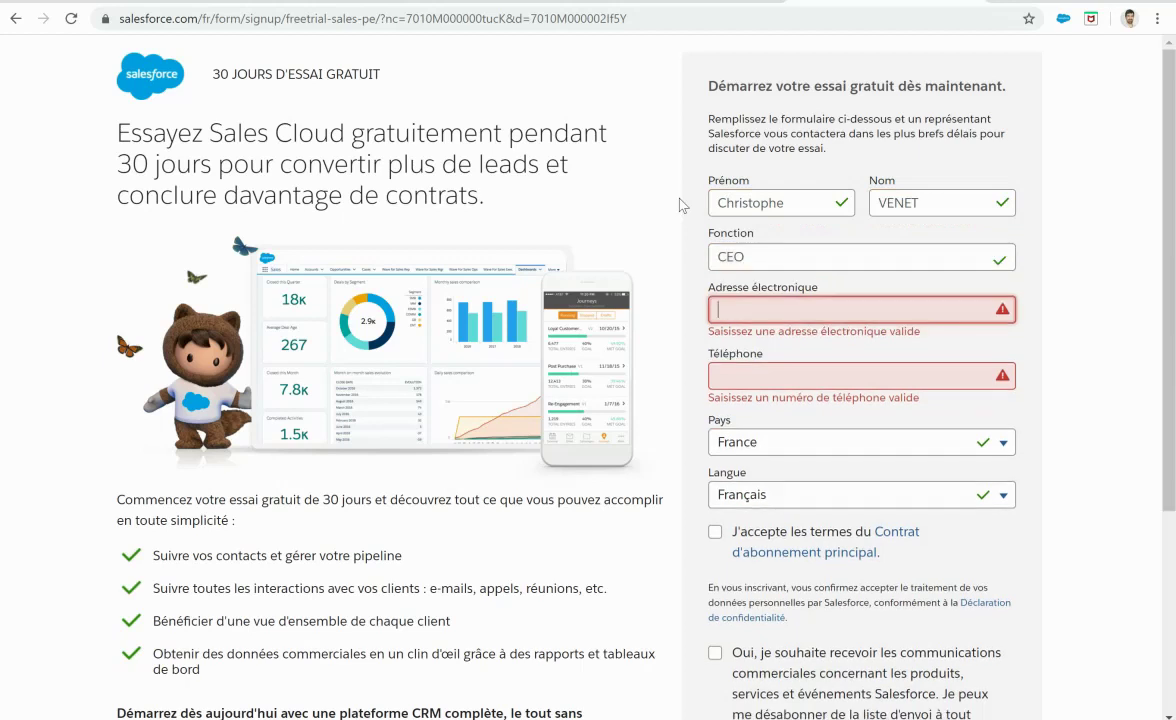
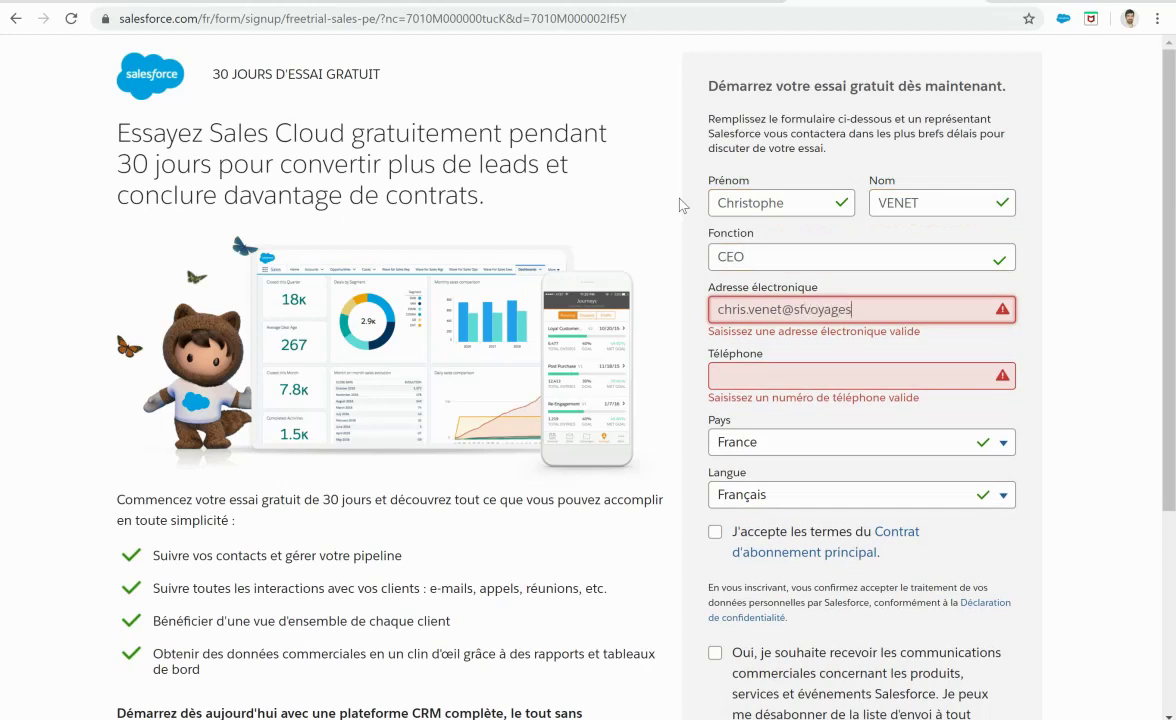
key(Tab)
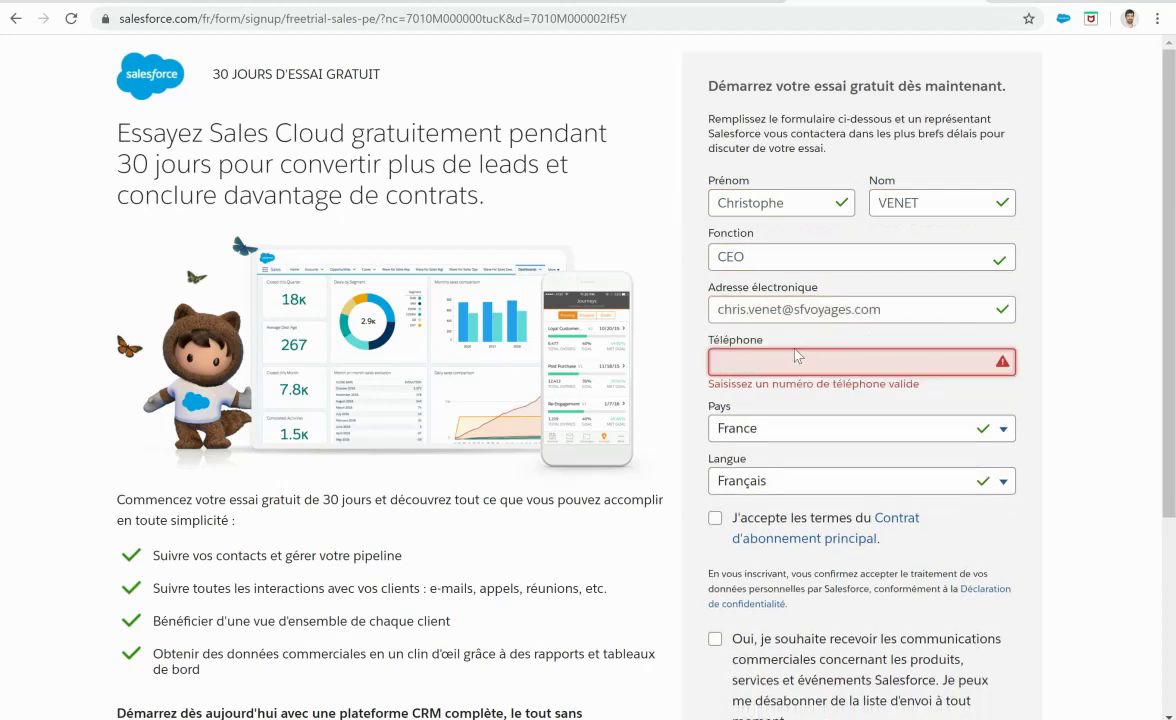
click(1123, 459)
Step: Accept the subscription terms, leave marketing unchecked, and submit the free trial signup
scroll(1037, 507, down, 1)
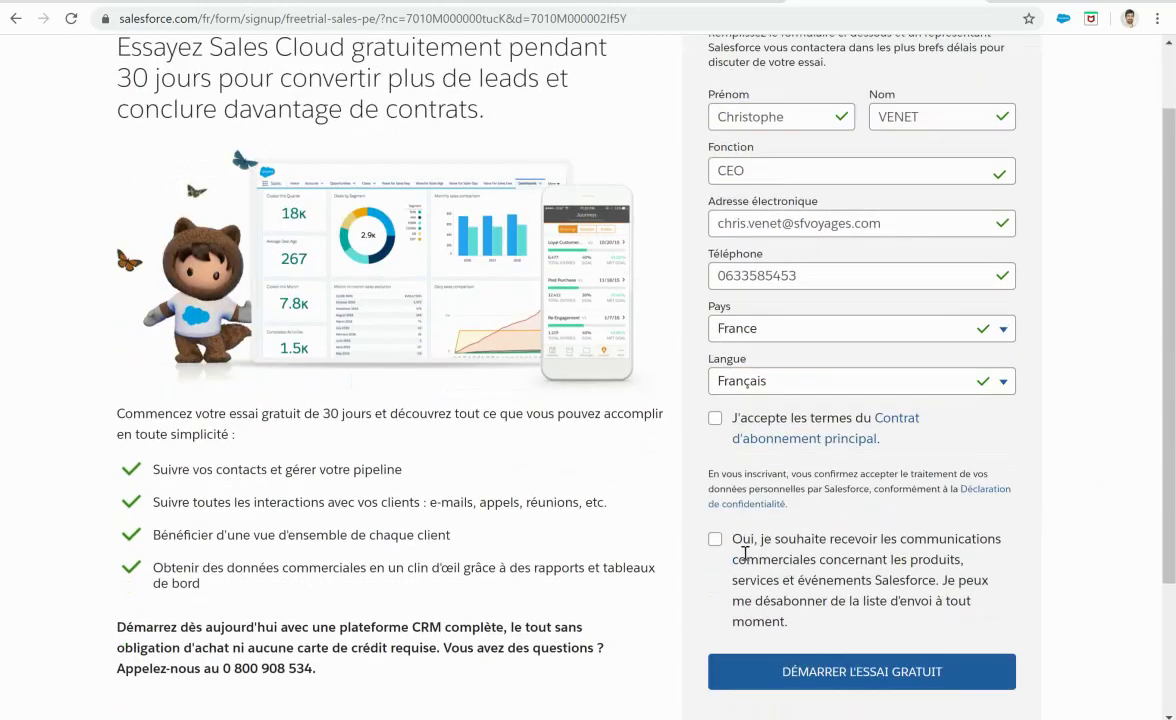
click(715, 539)
click(717, 669)
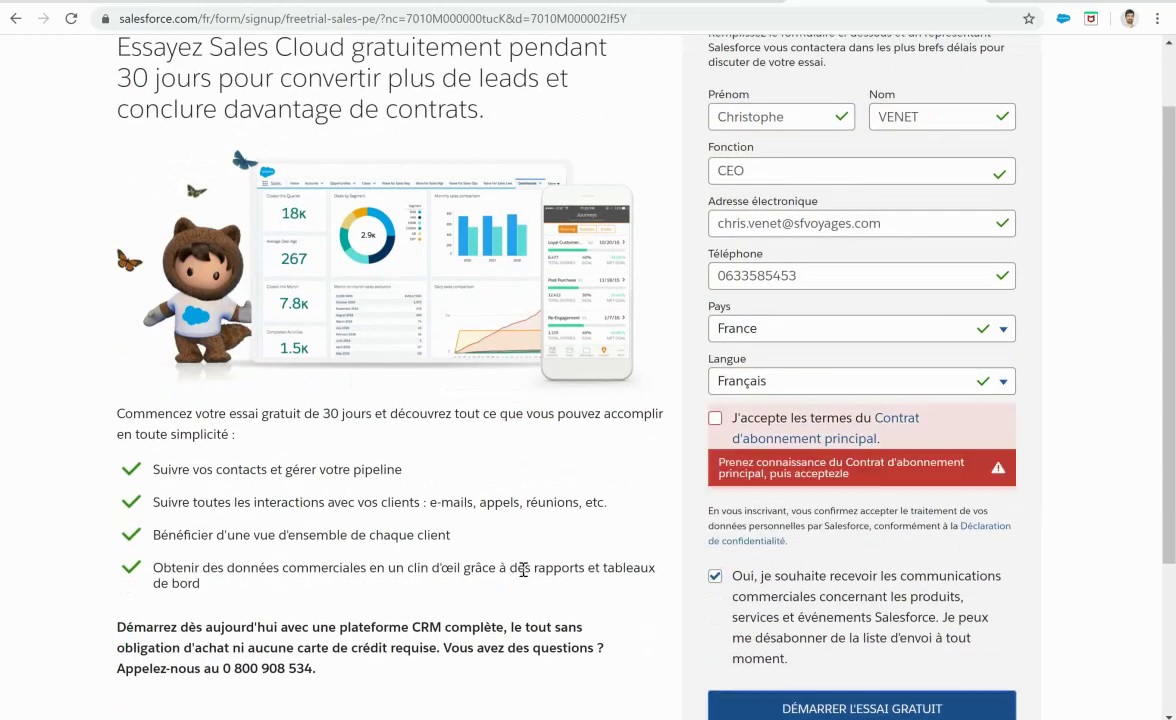
click(715, 418)
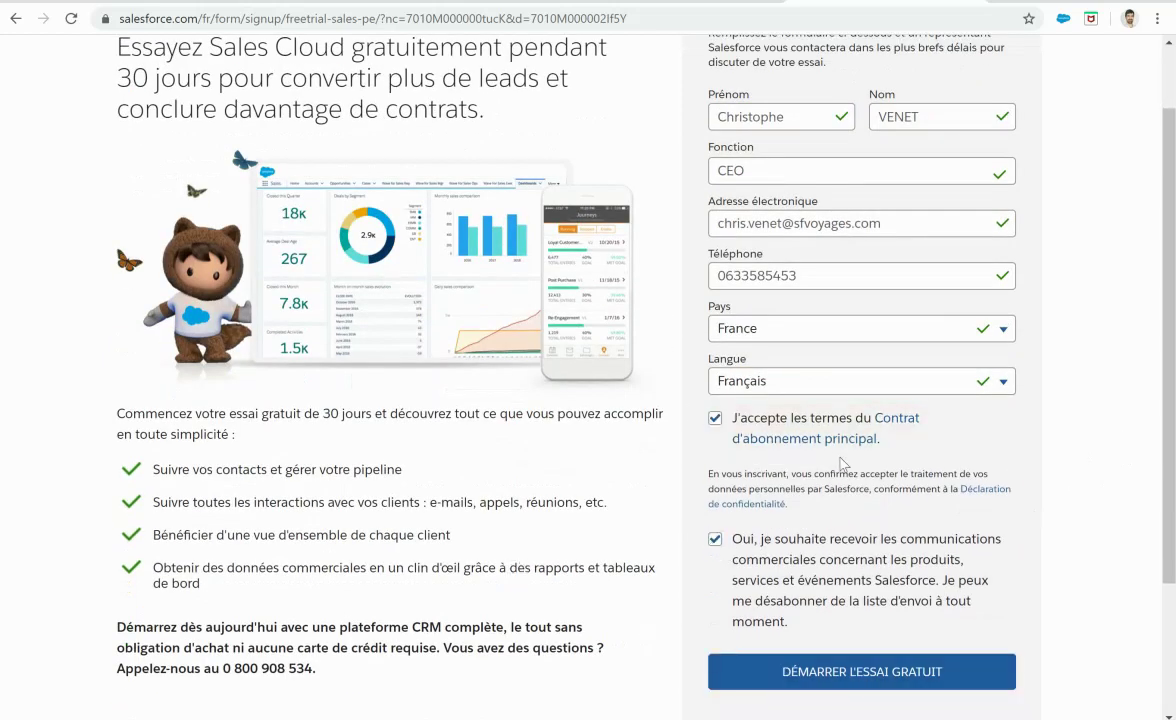
scroll(840, 463, down, 1)
click(715, 453)
click(787, 585)
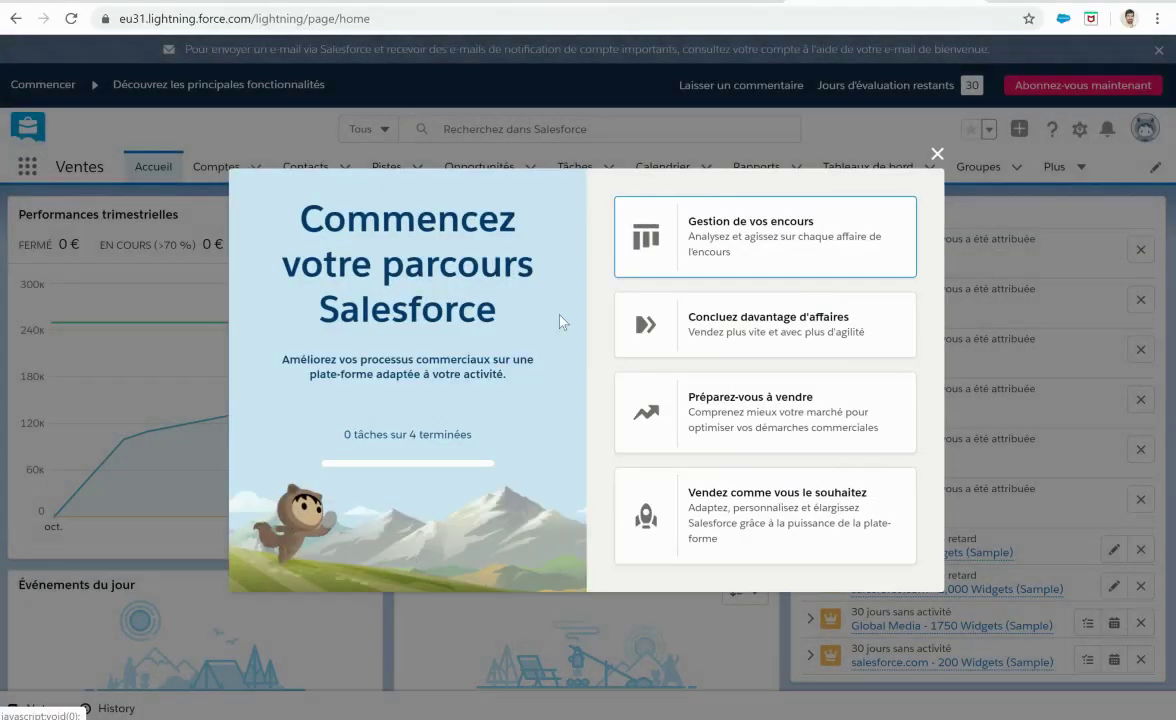
Step: Close the welcome guide and show the Opportunités list with its five Acme sample opportunities
click(937, 153)
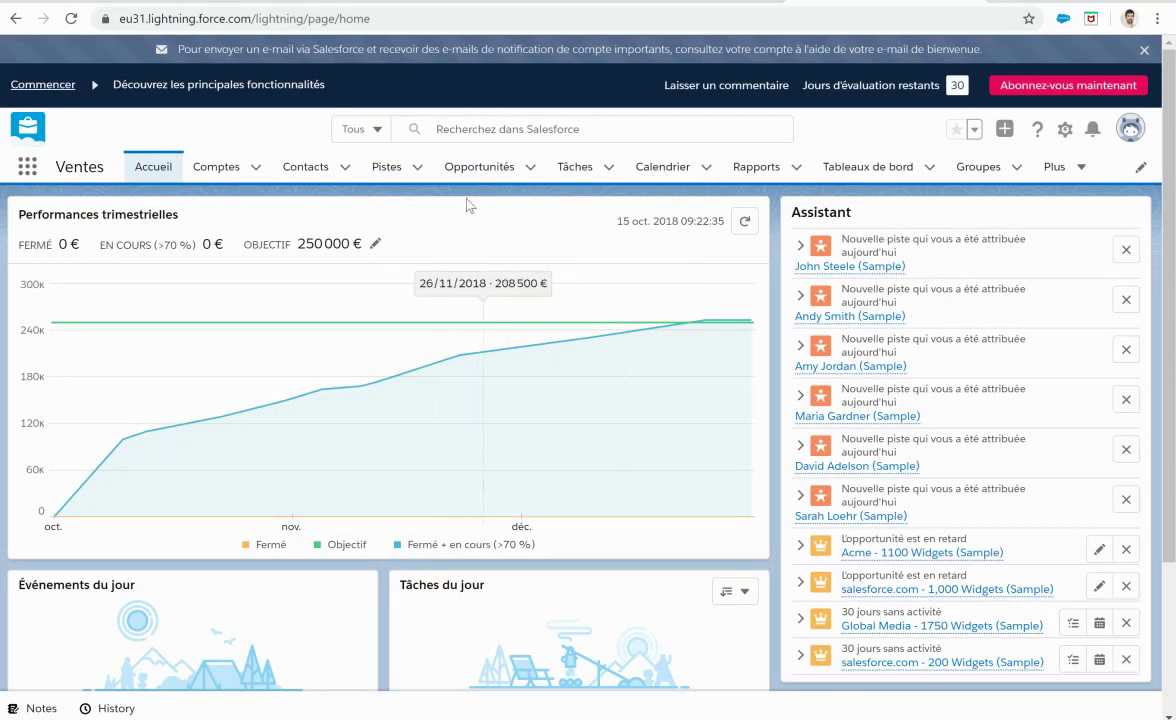
click(500, 166)
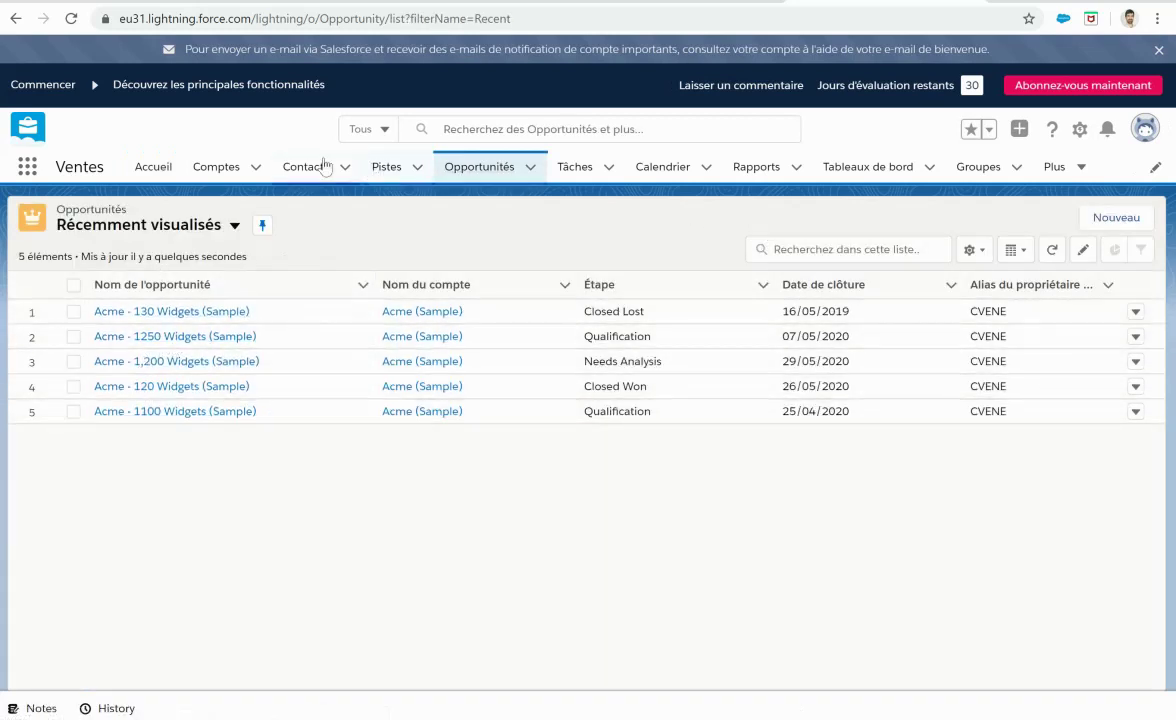
Step: Switch the Comptes list to the Tous les comptes view showing Acme, Global Media and salesforce.com
click(216, 166)
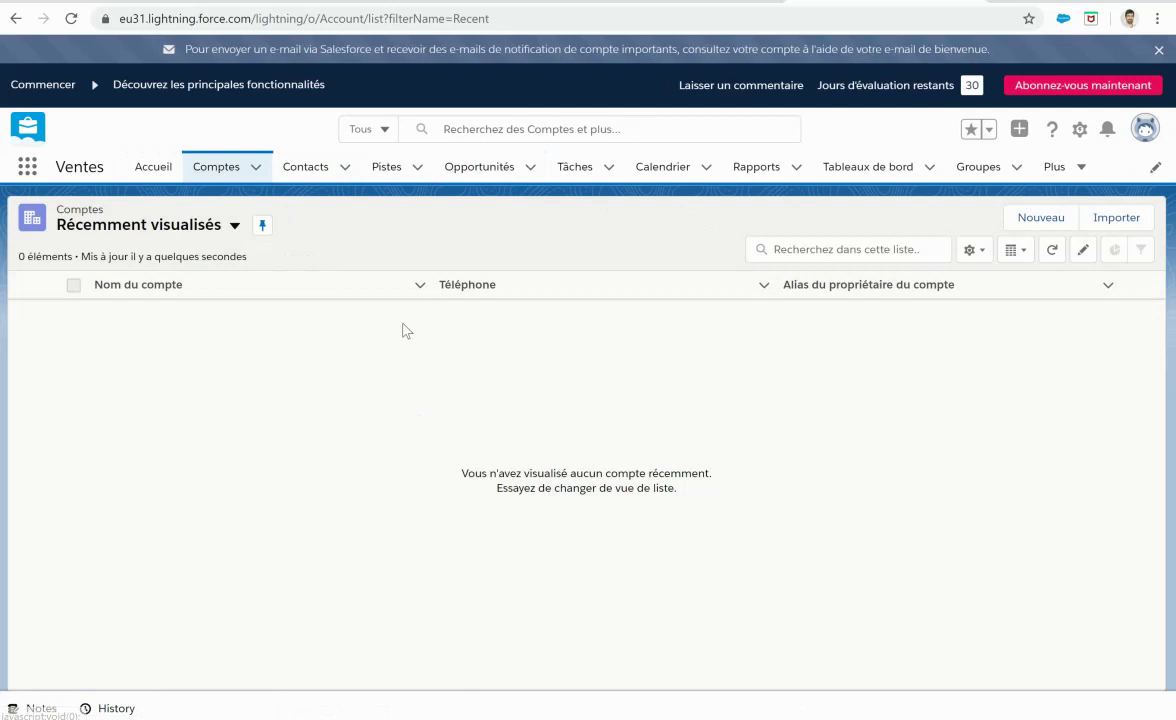
click(235, 225)
click(147, 312)
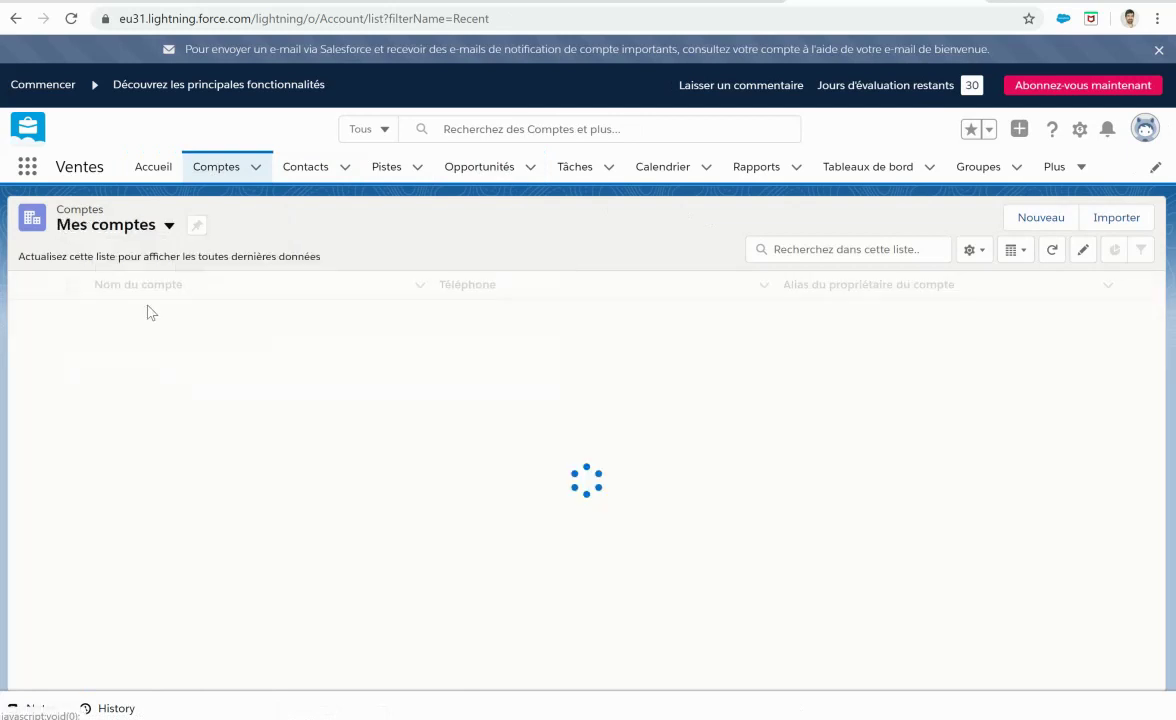
click(168, 225)
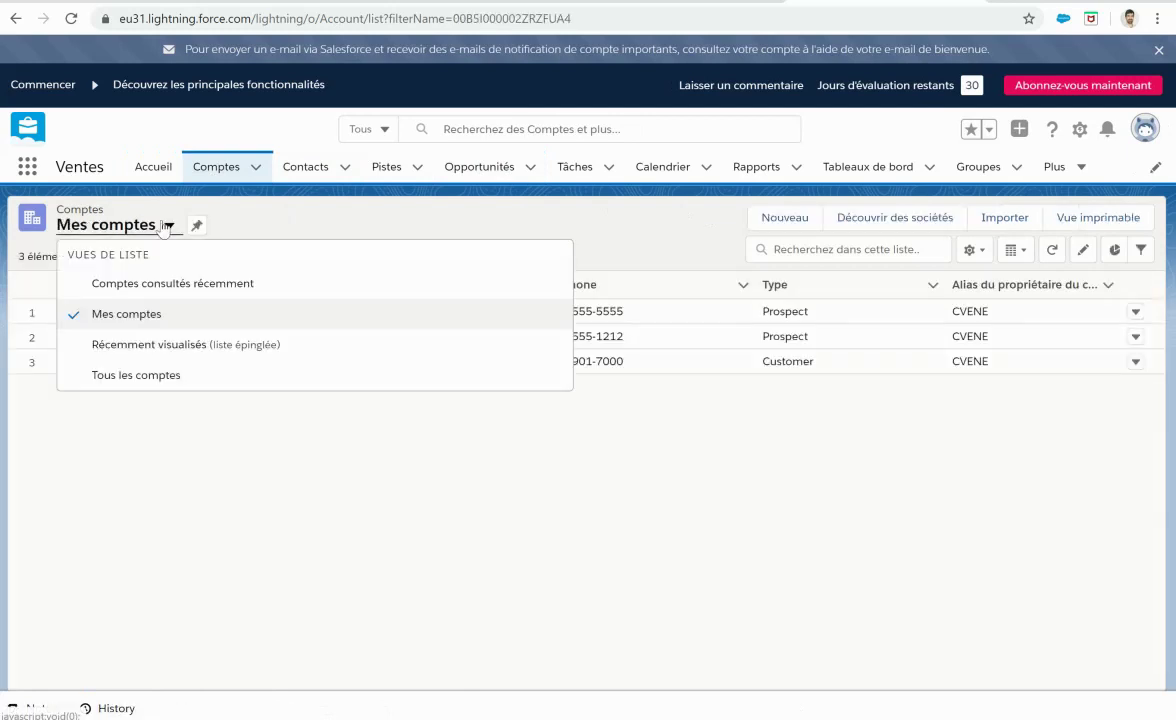
click(177, 386)
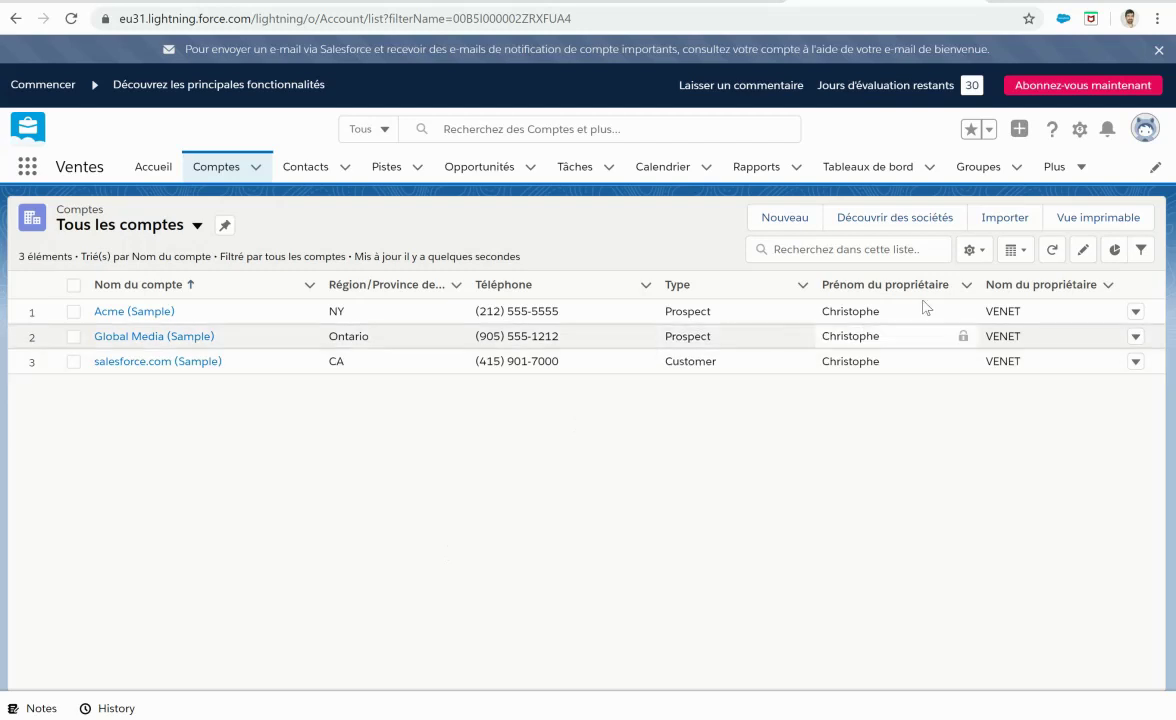
click(1076, 136)
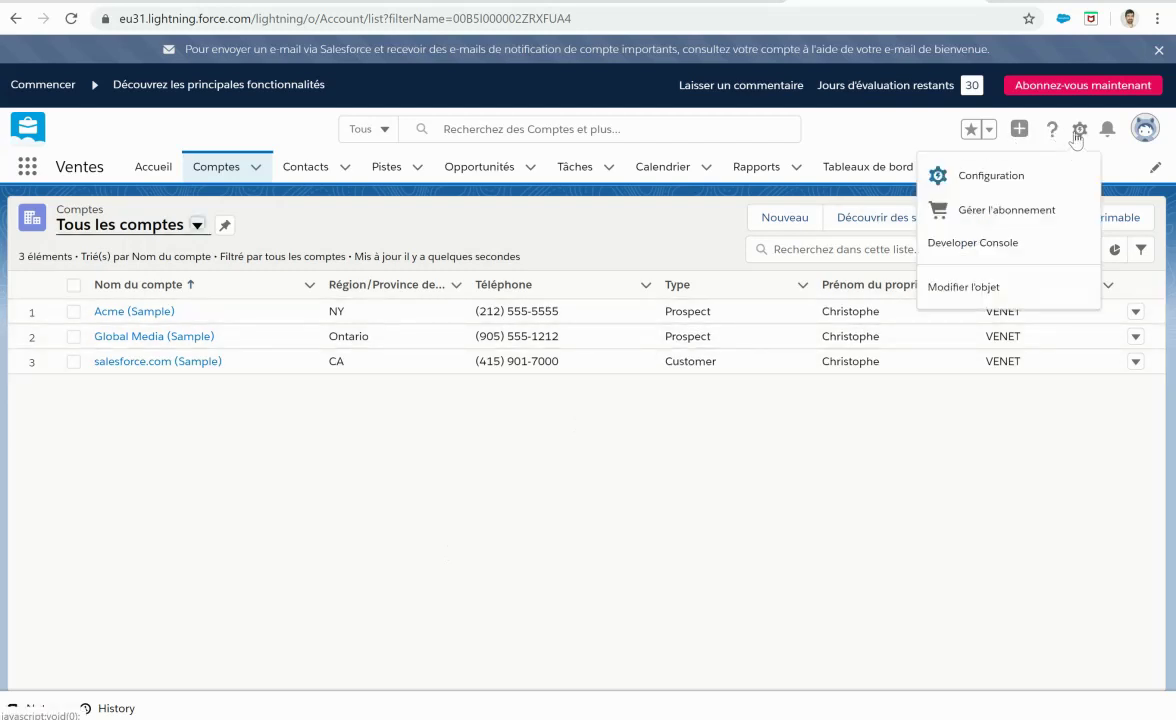
Step: Search 'suppri' in Setup Quick Search and open the Supprimer toutes les données page
click(1010, 173)
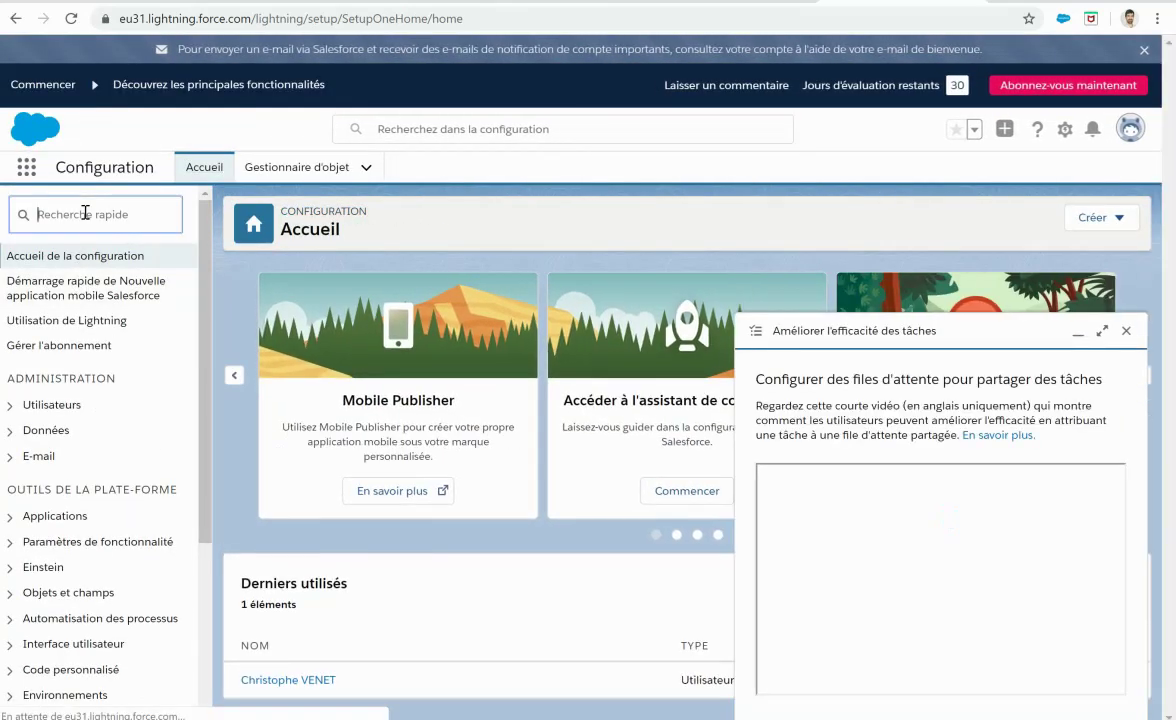
click(85, 212)
text(su)
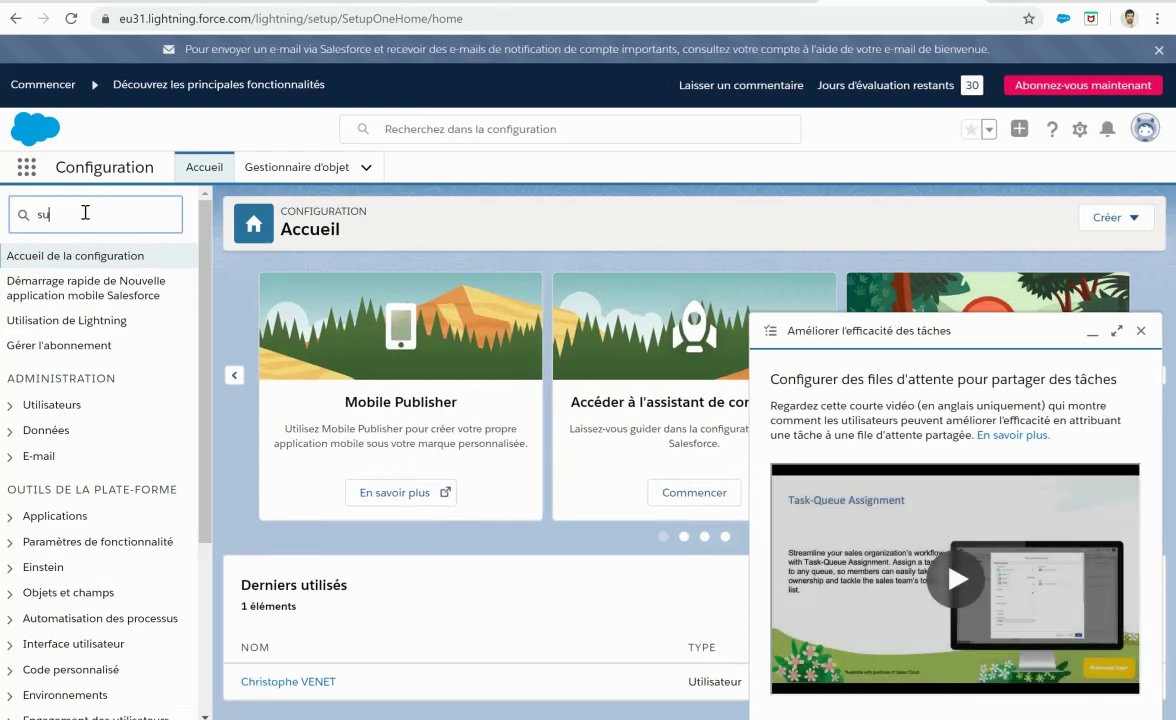
text(ppri)
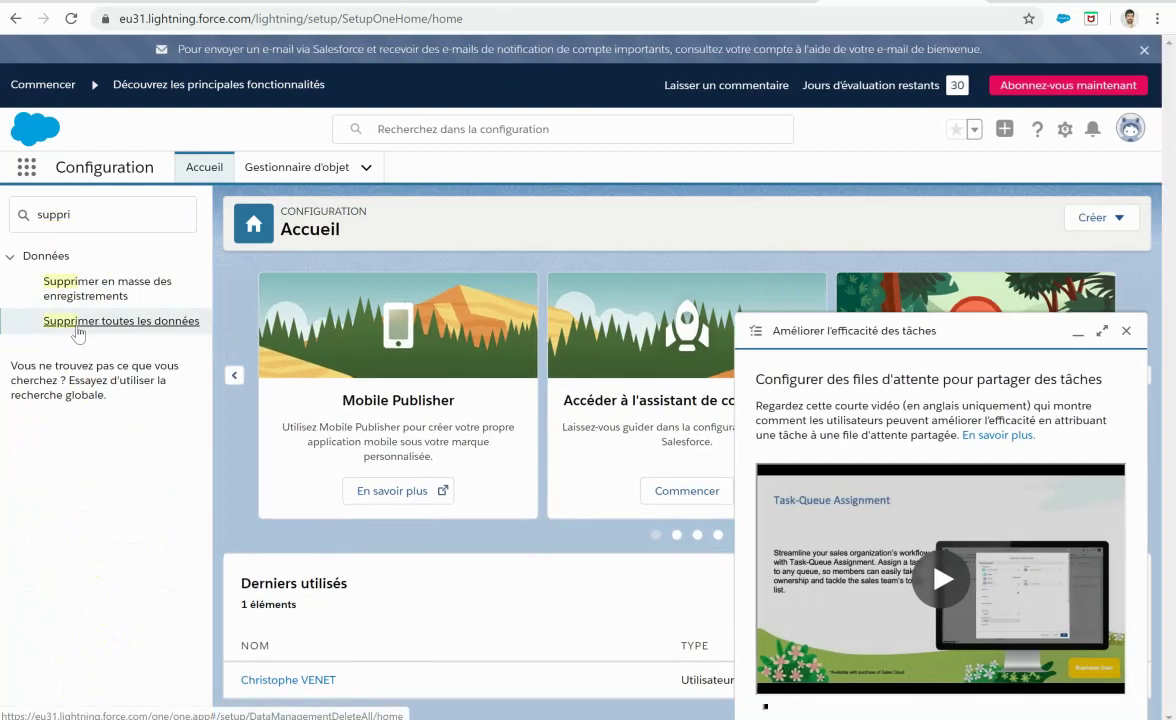
click(78, 321)
click(1144, 330)
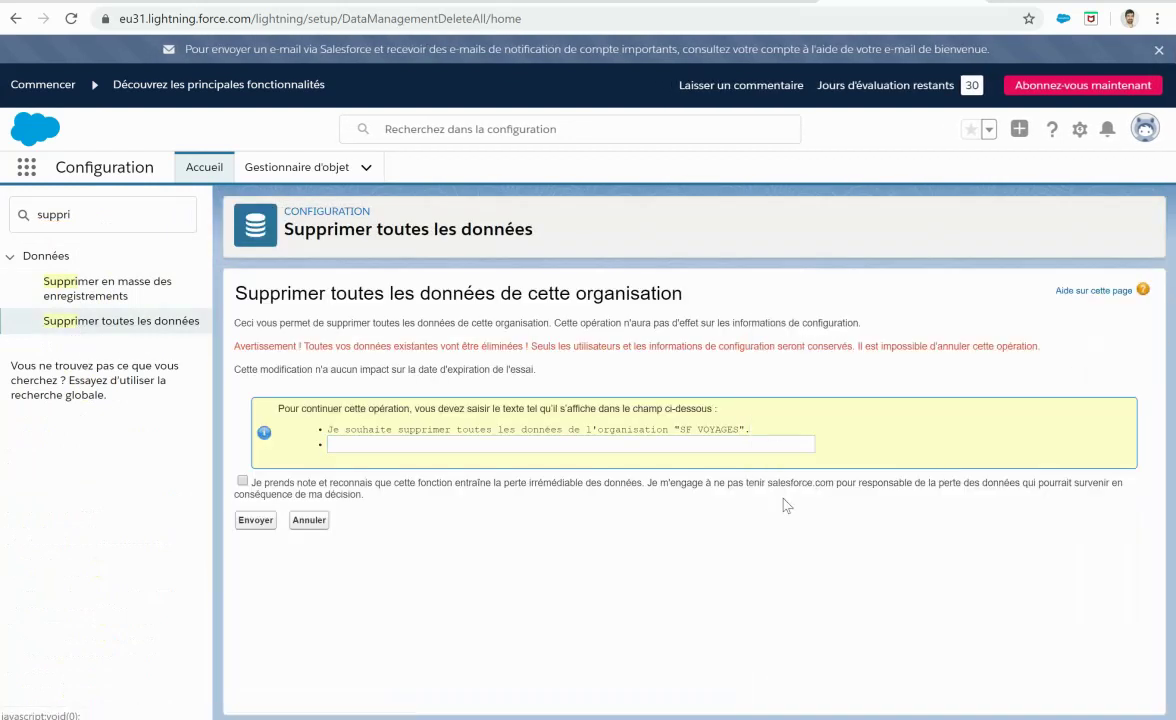
Step: Type the required confirmation sentence, tick the acknowledgement, and confirm deleting all organisation data
click(422, 444)
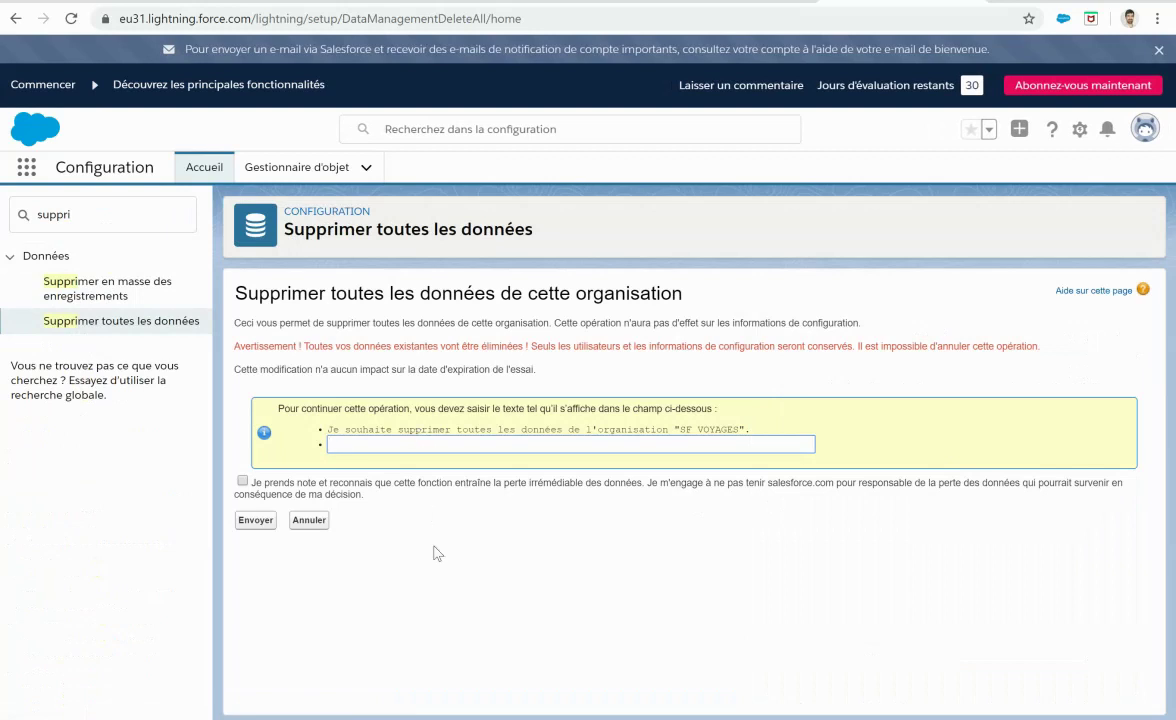
text(Je souhaite supprimer toutes le)
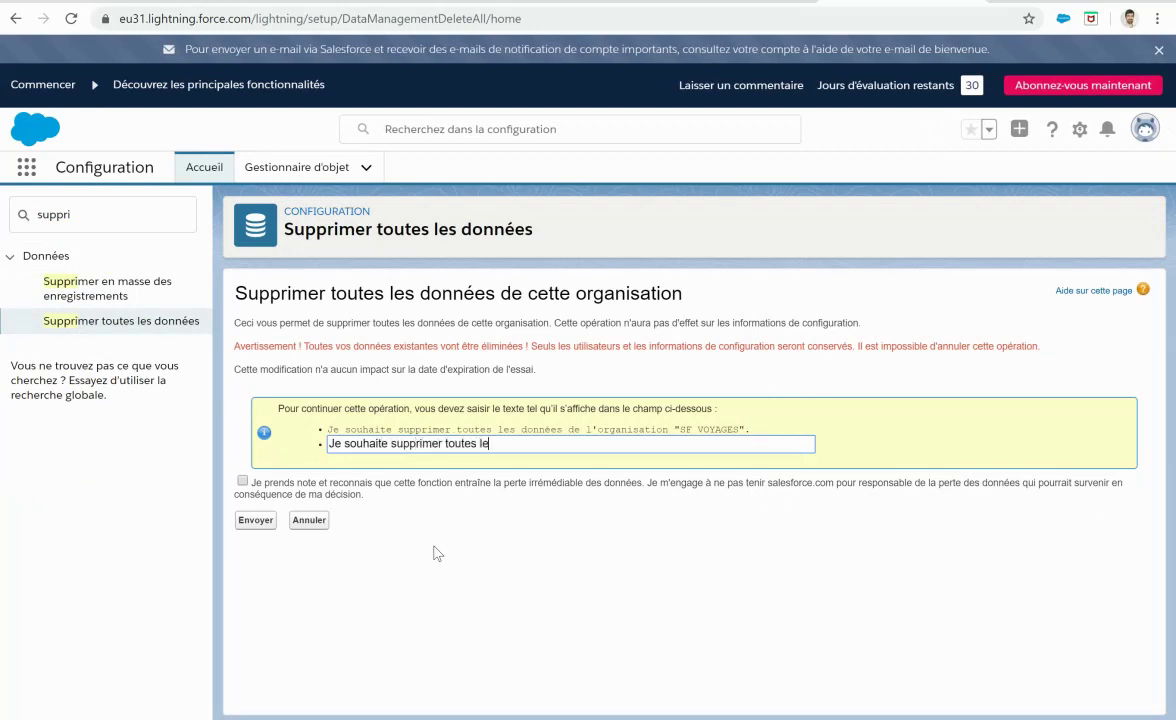
text(s données de l'organisation)
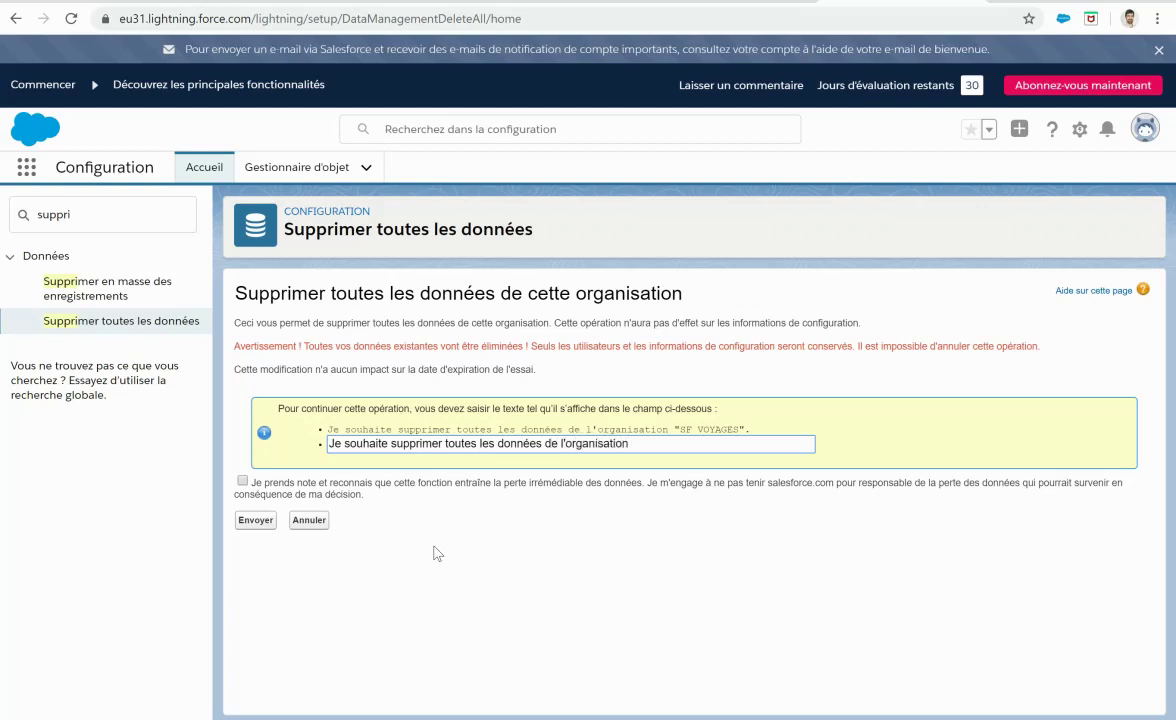
text( "SF VOYAGES3)
click(242, 481)
click(242, 524)
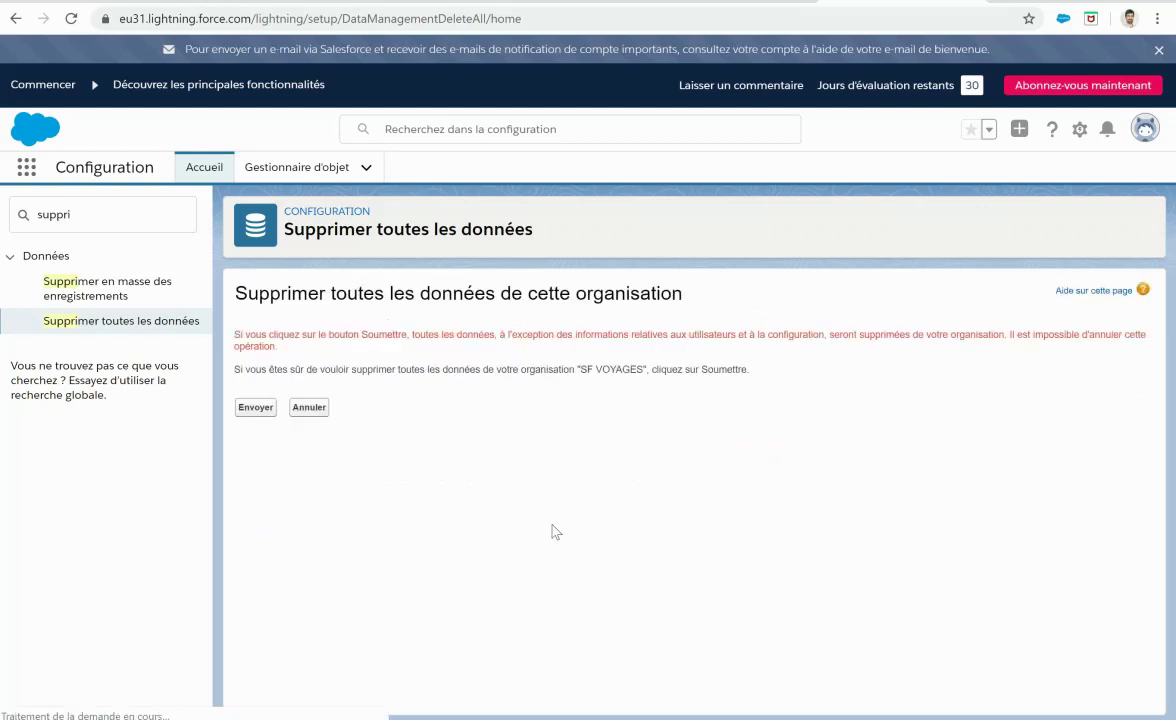
click(256, 408)
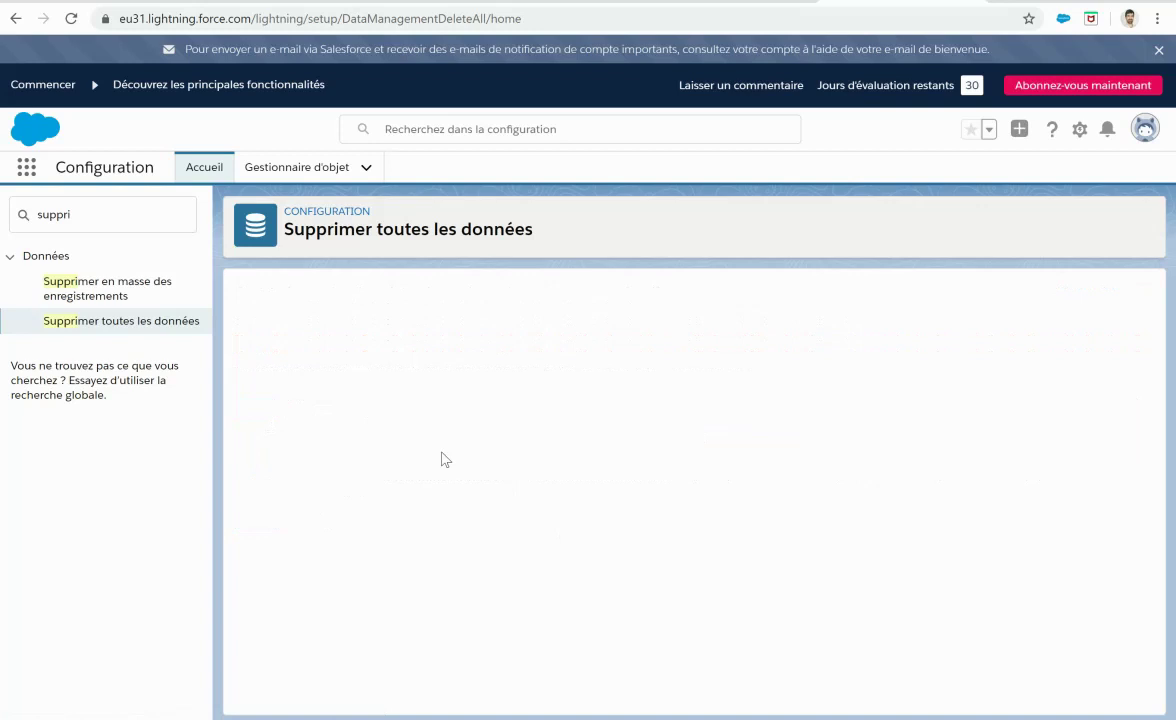
Step: Switch to the Ventes app and reload the Opportunités list to confirm it is empty
click(28, 168)
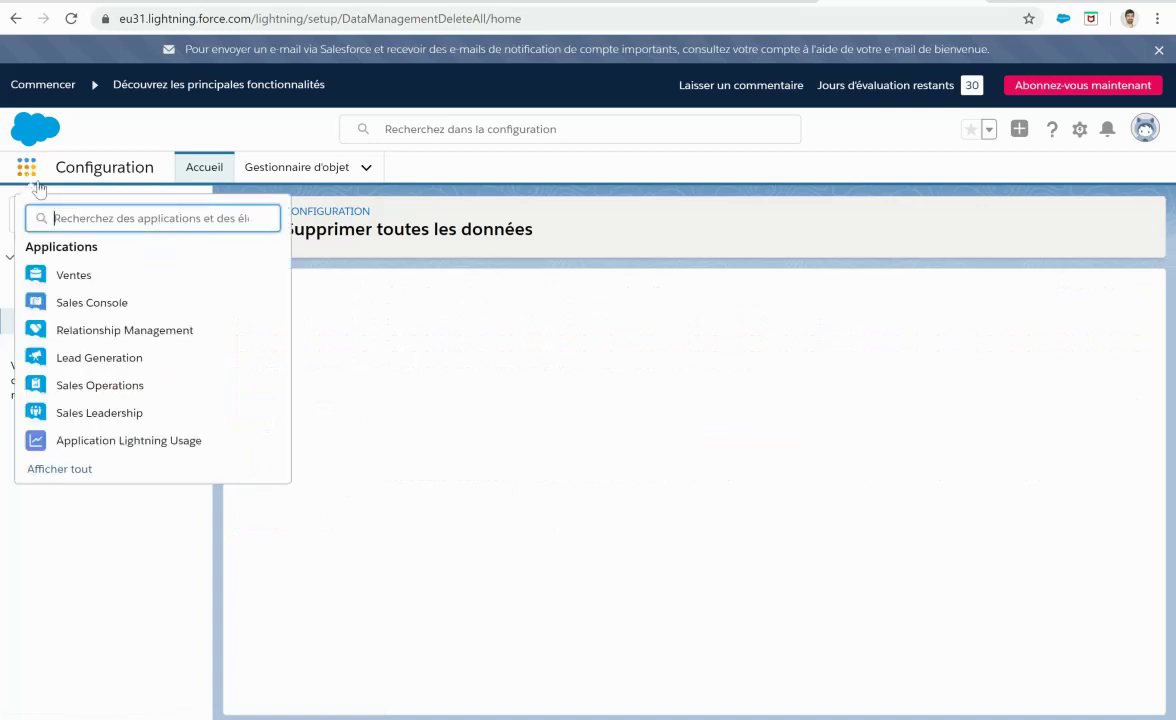
click(77, 272)
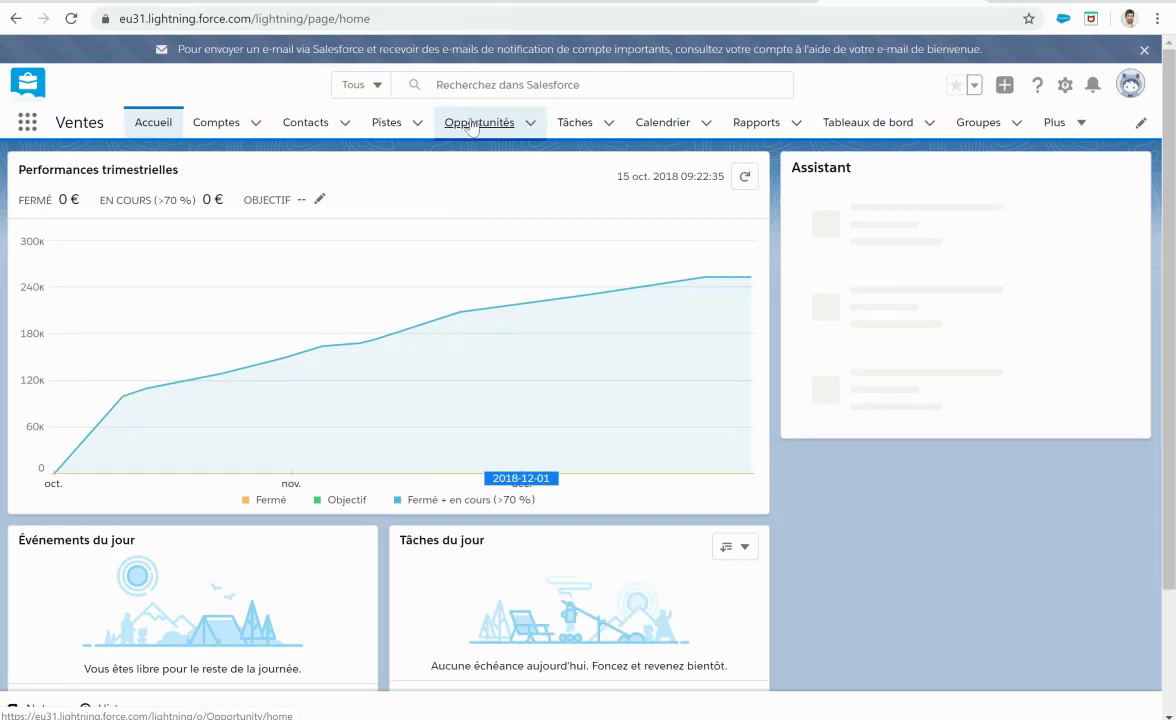
click(472, 123)
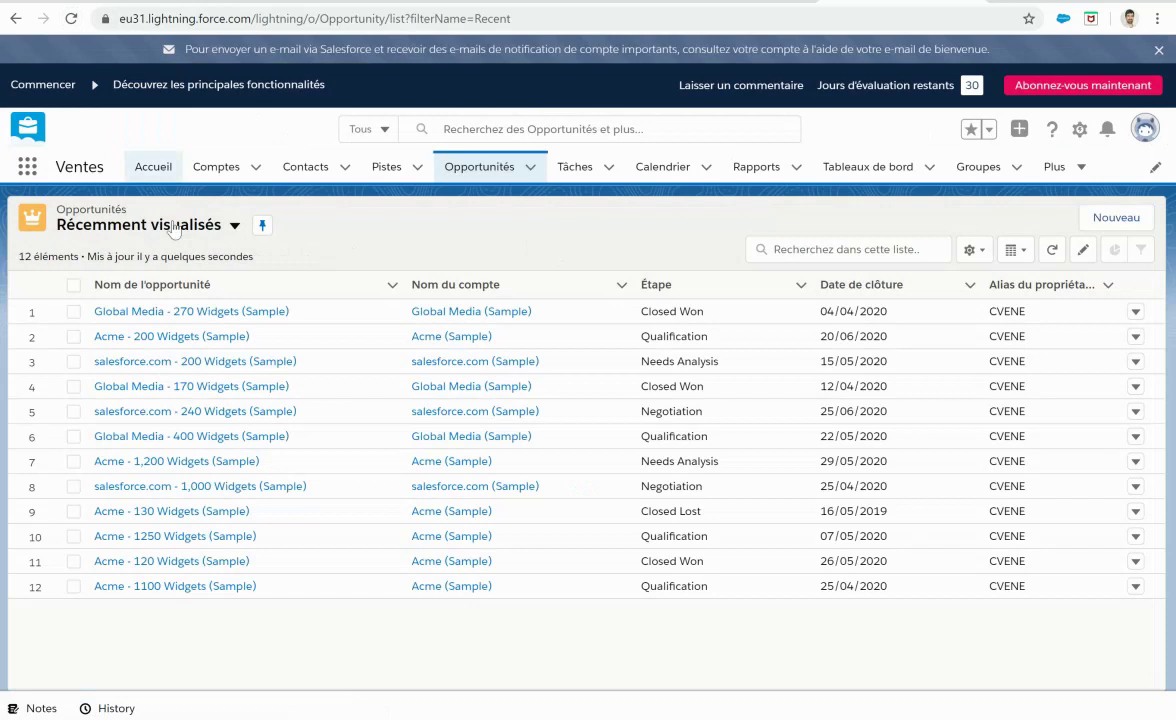
click(140, 225)
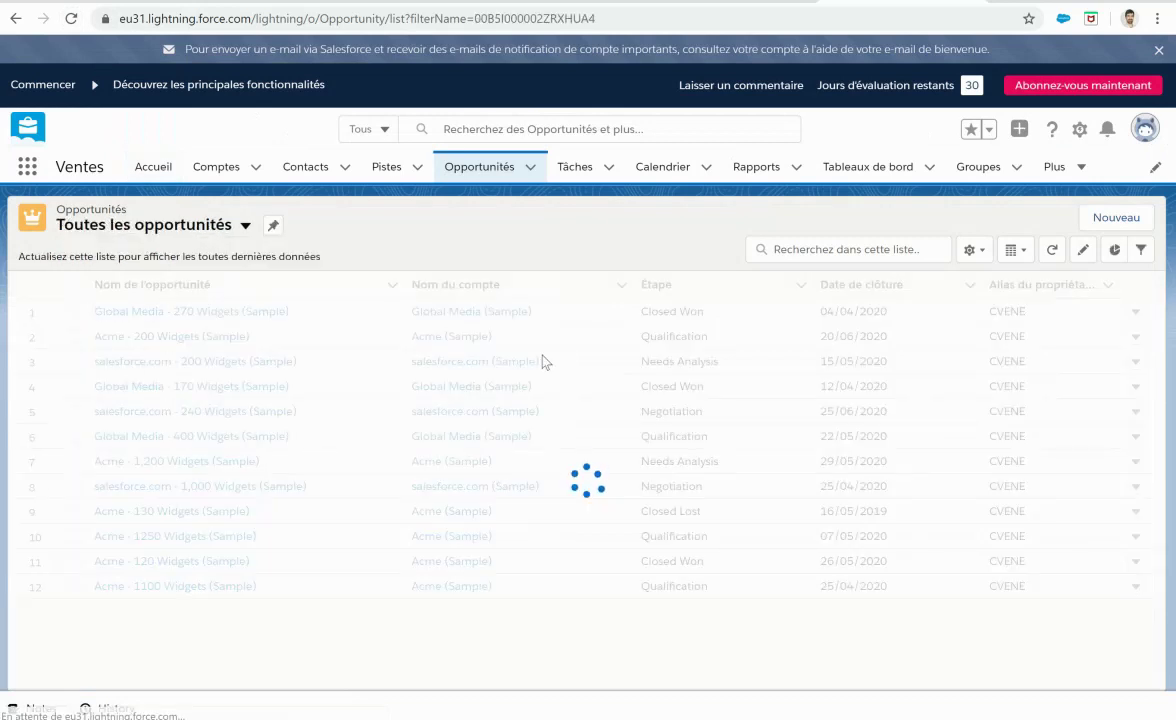
click(72, 20)
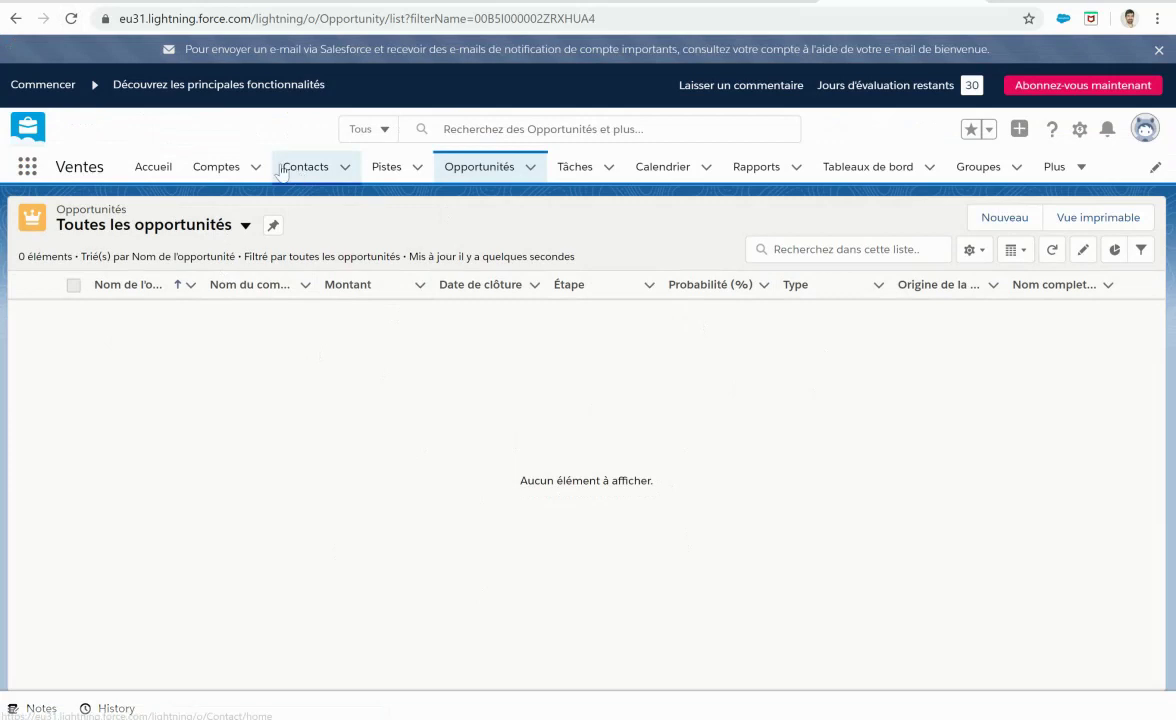
Step: Show Comptes > Tous les comptes with 0 items, then open Liste des comptes from Side Project
click(238, 168)
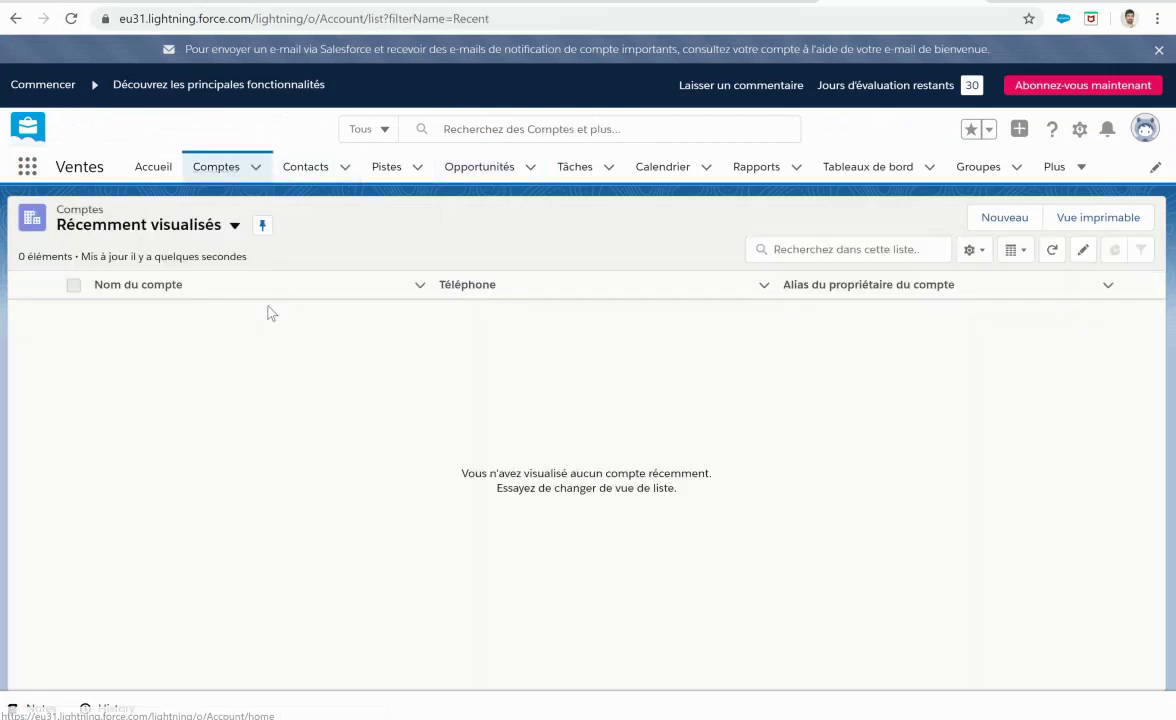
click(228, 228)
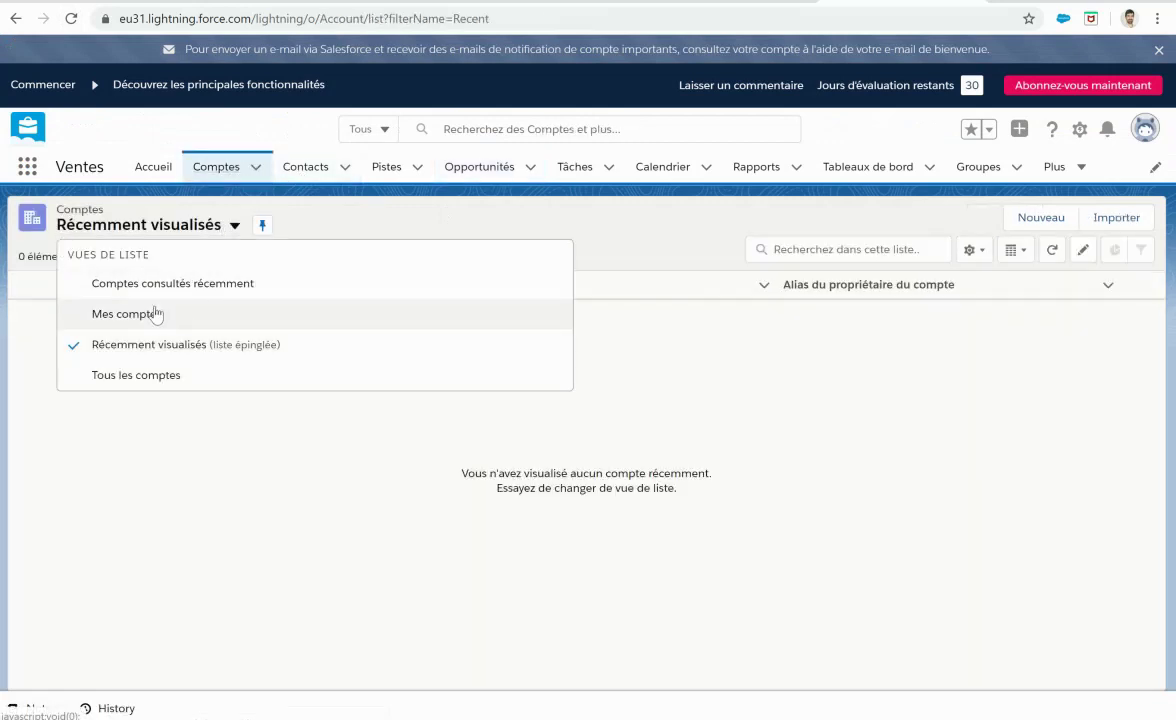
click(150, 375)
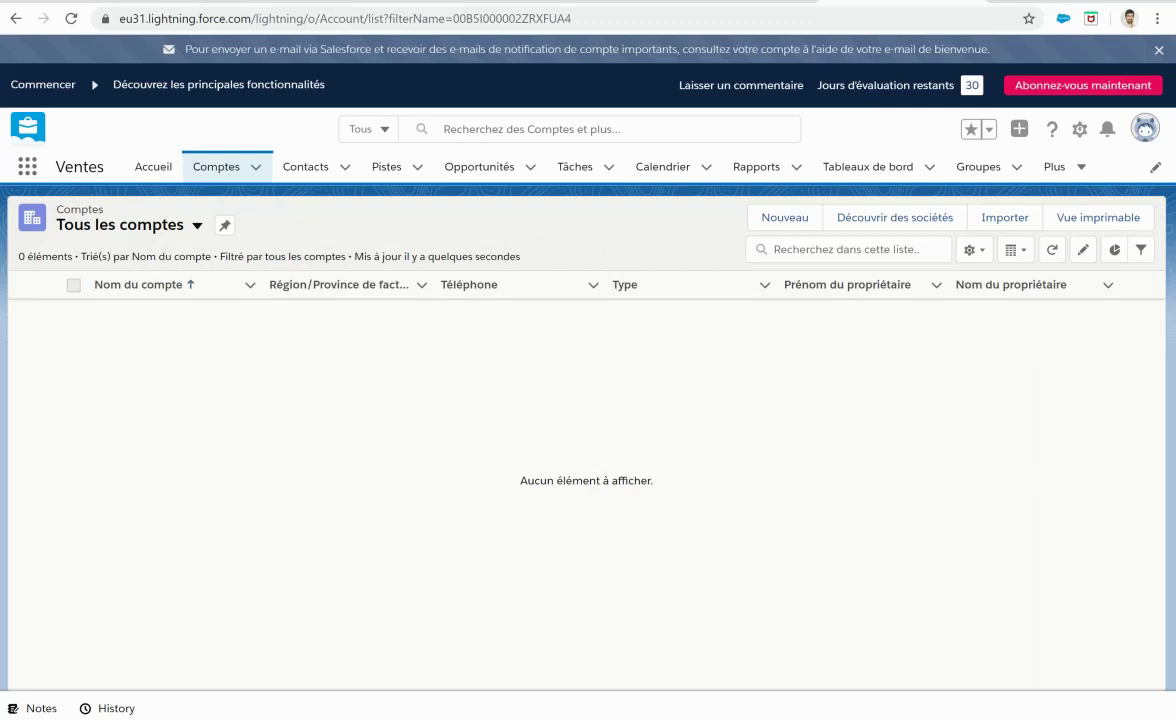
key(alt+Tab)
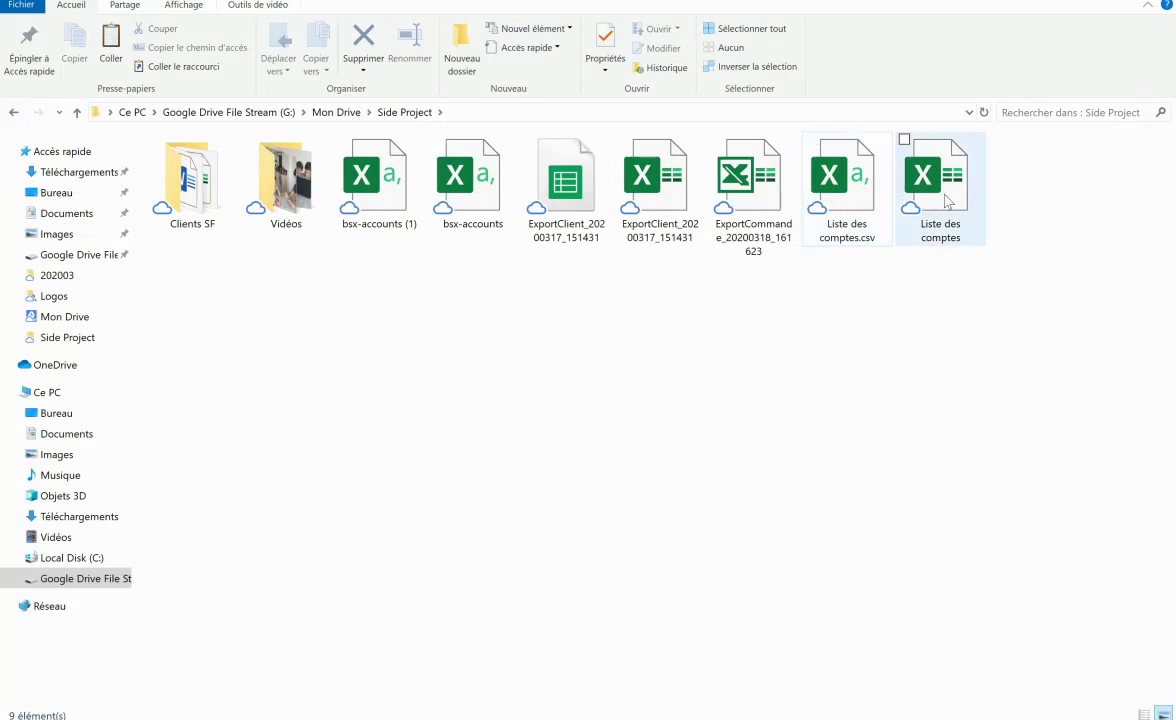
double_click(947, 202)
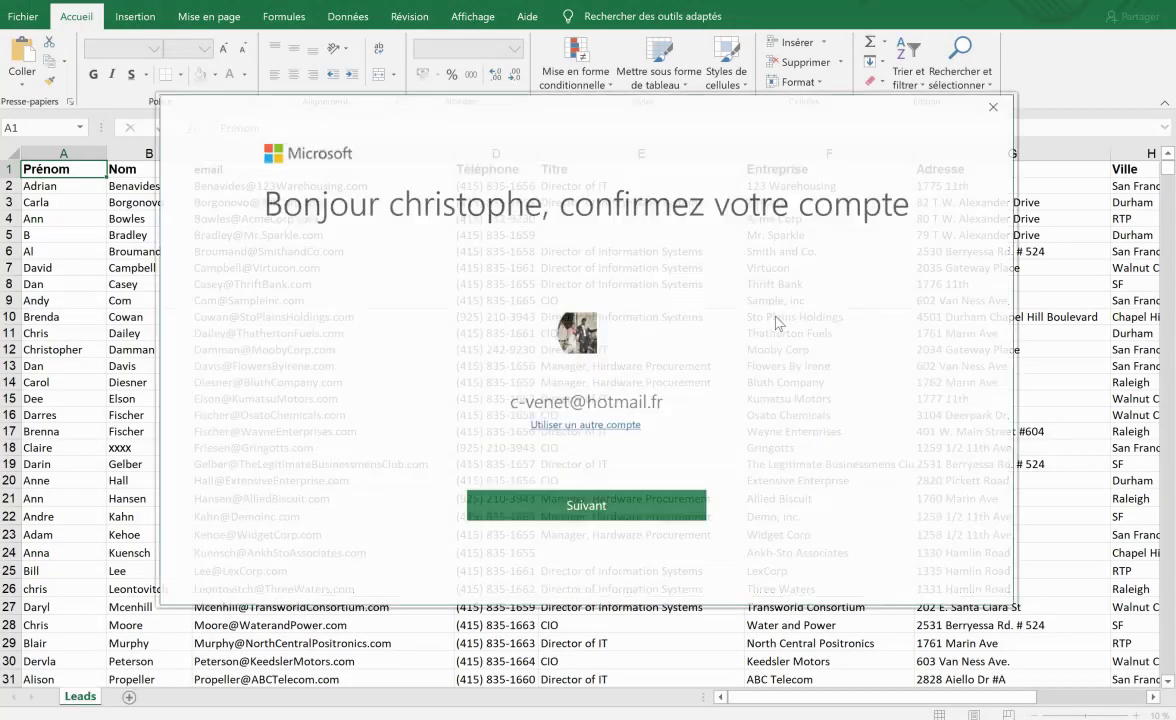
Step: Inspect the Leads sheet's Prénom, Nom, email, Téléphone, Entreprise and Titre columns, then close Excel
click(996, 105)
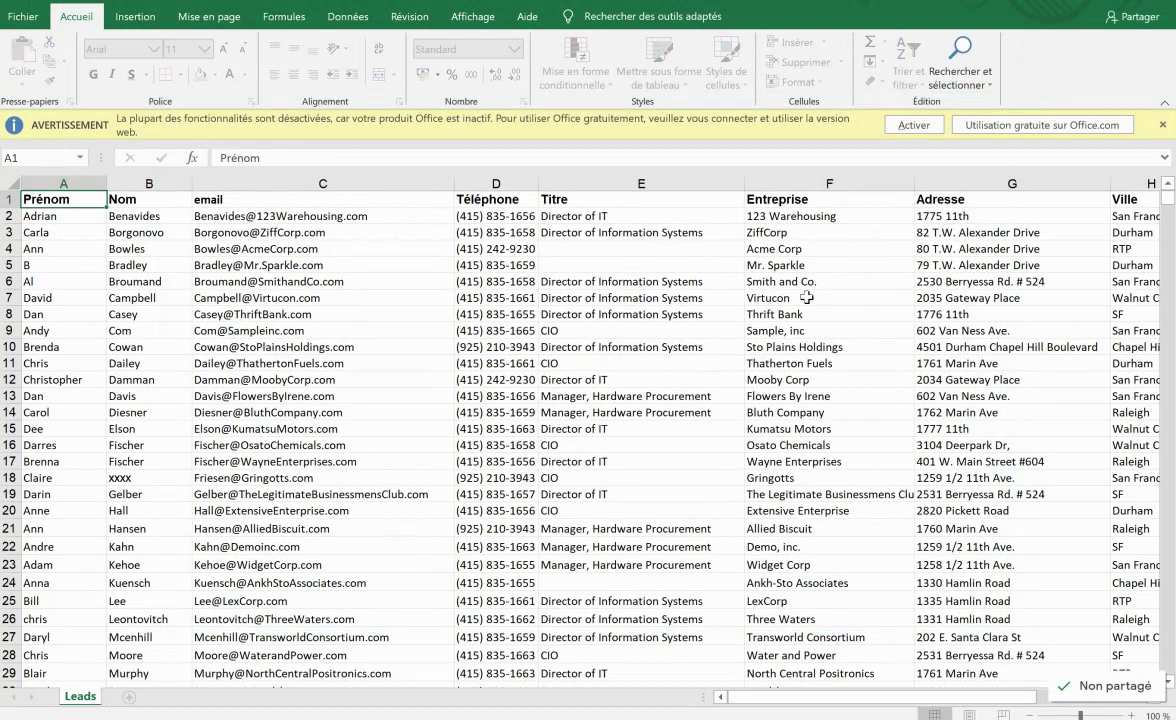
click(78, 232)
click(74, 184)
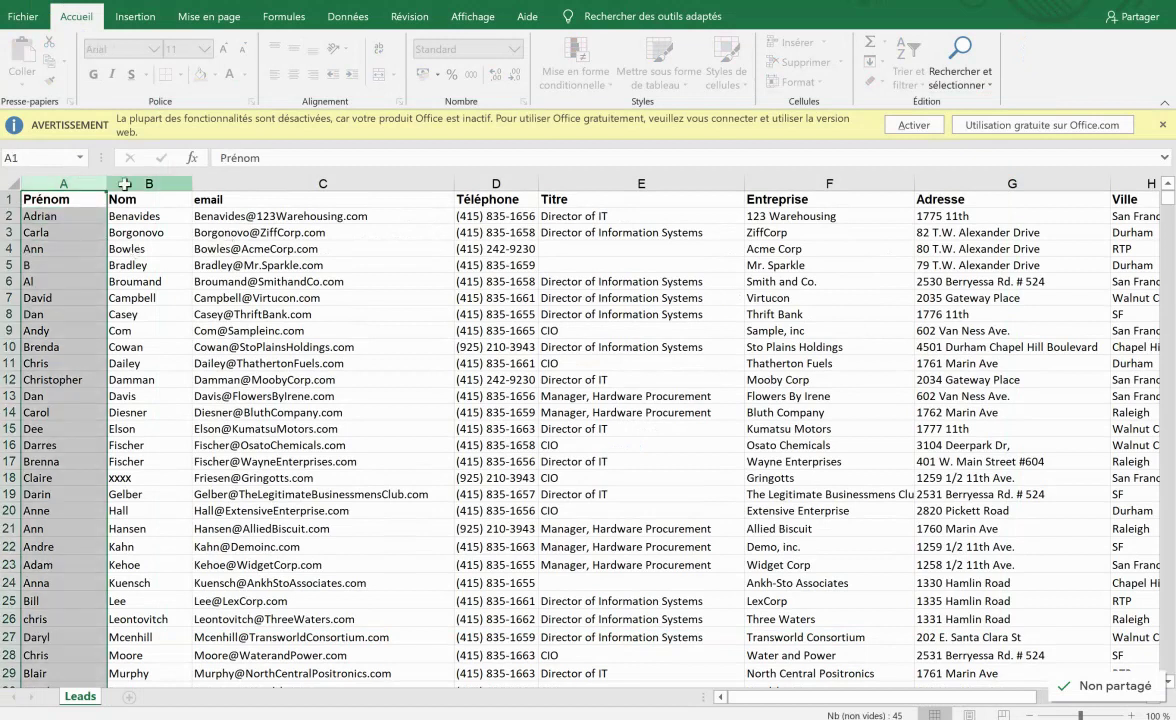
click(124, 184)
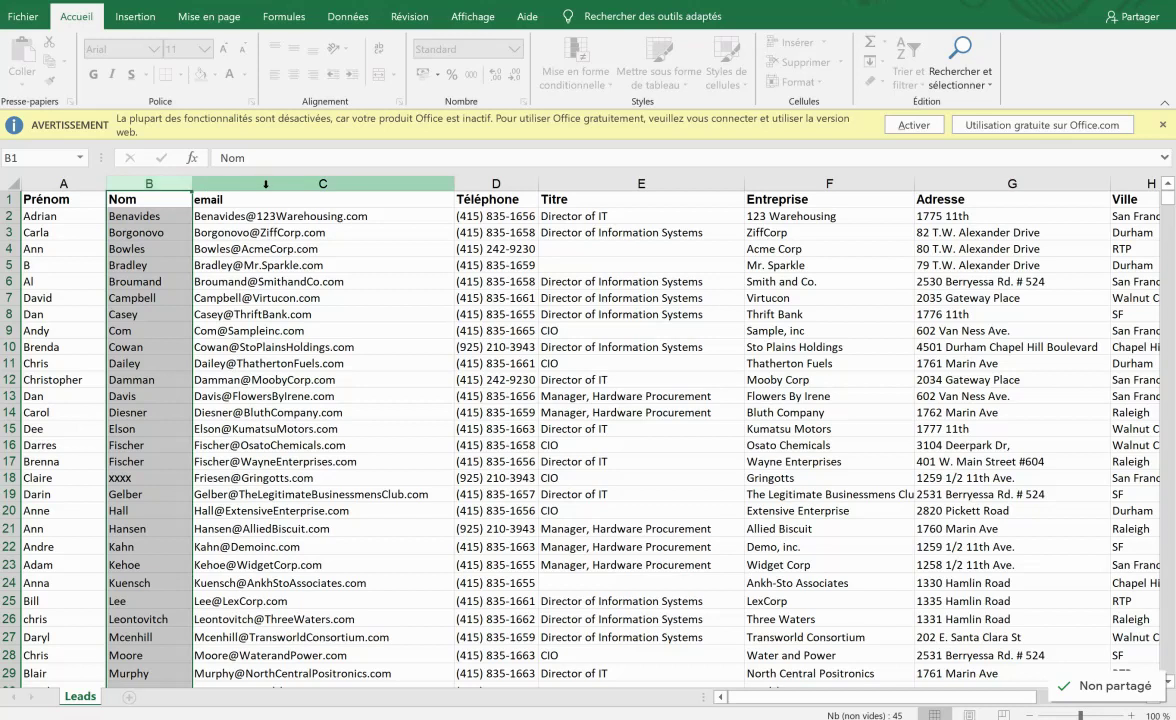
click(322, 184)
click(522, 180)
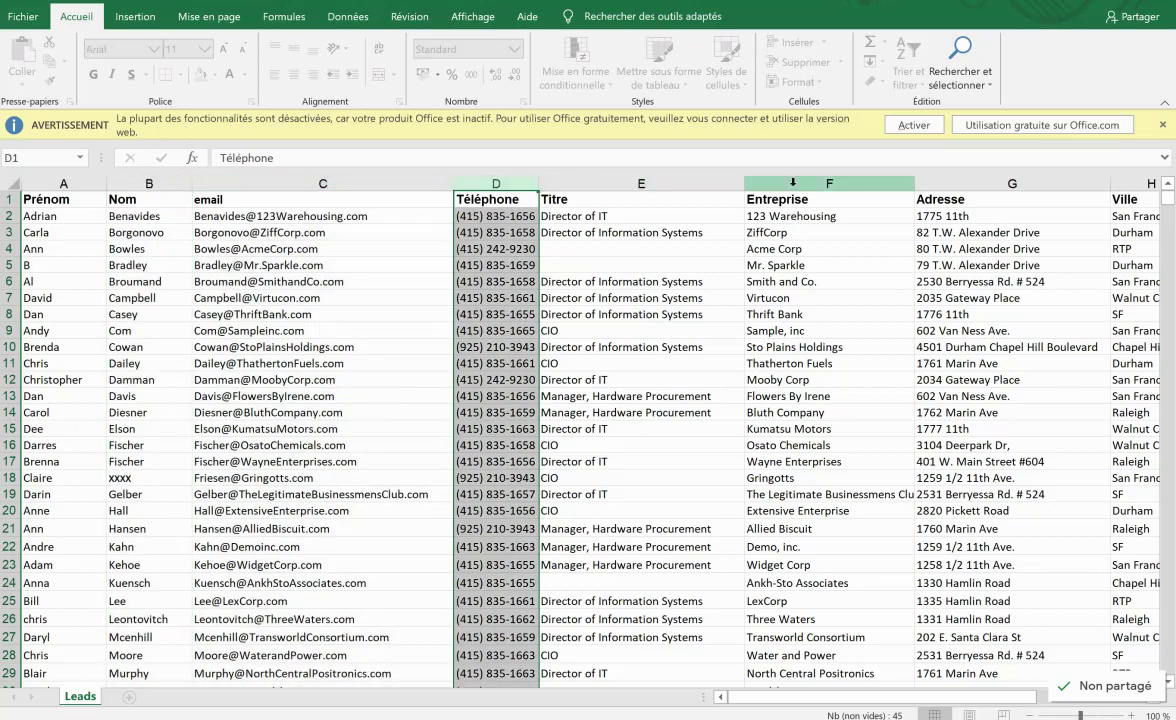
click(800, 184)
click(592, 183)
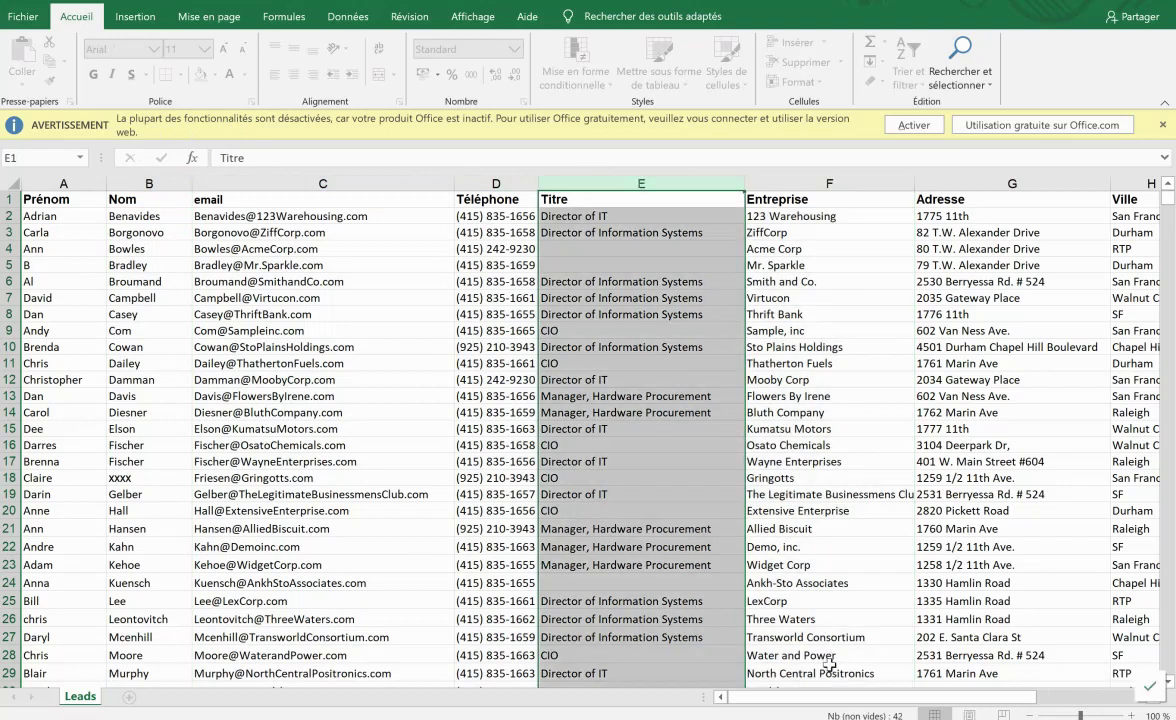
scroll(827, 703, right, 4)
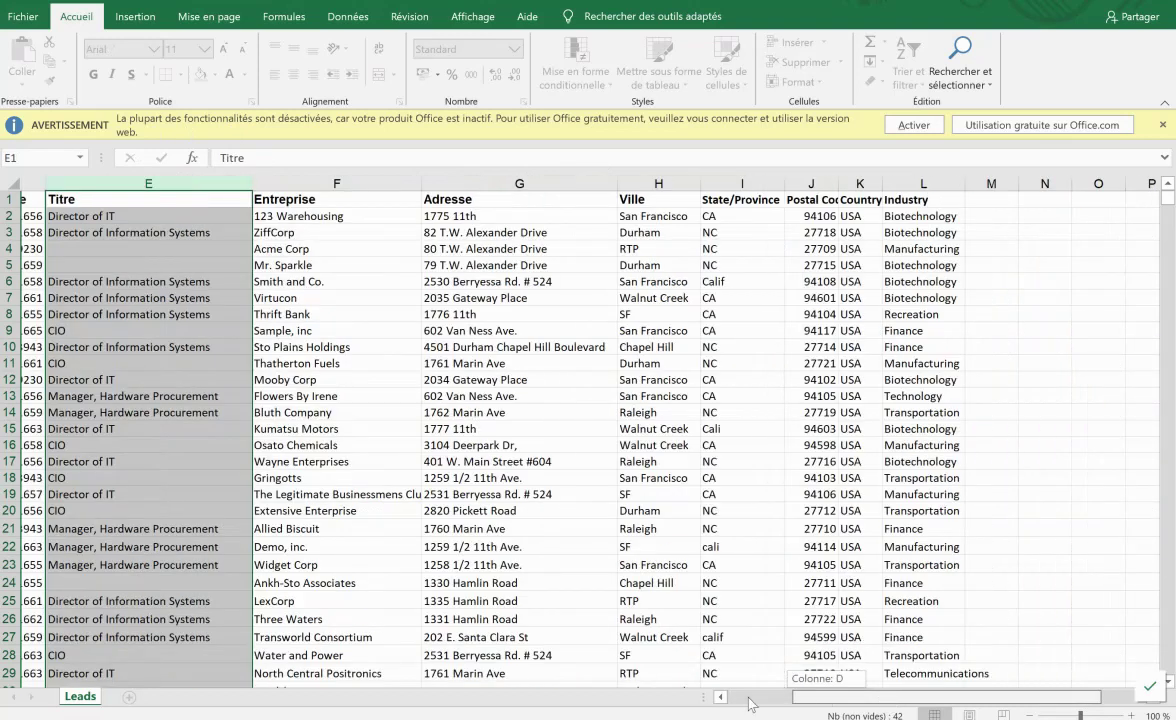
scroll(701, 507, left, 4)
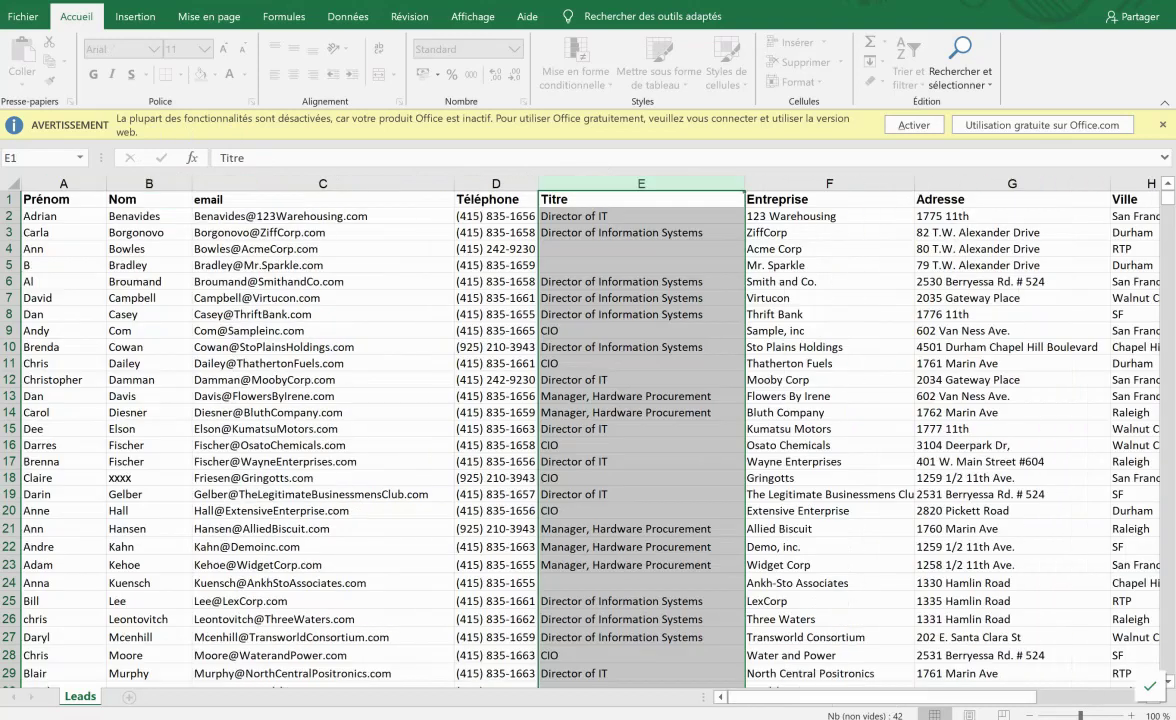
click(1160, 4)
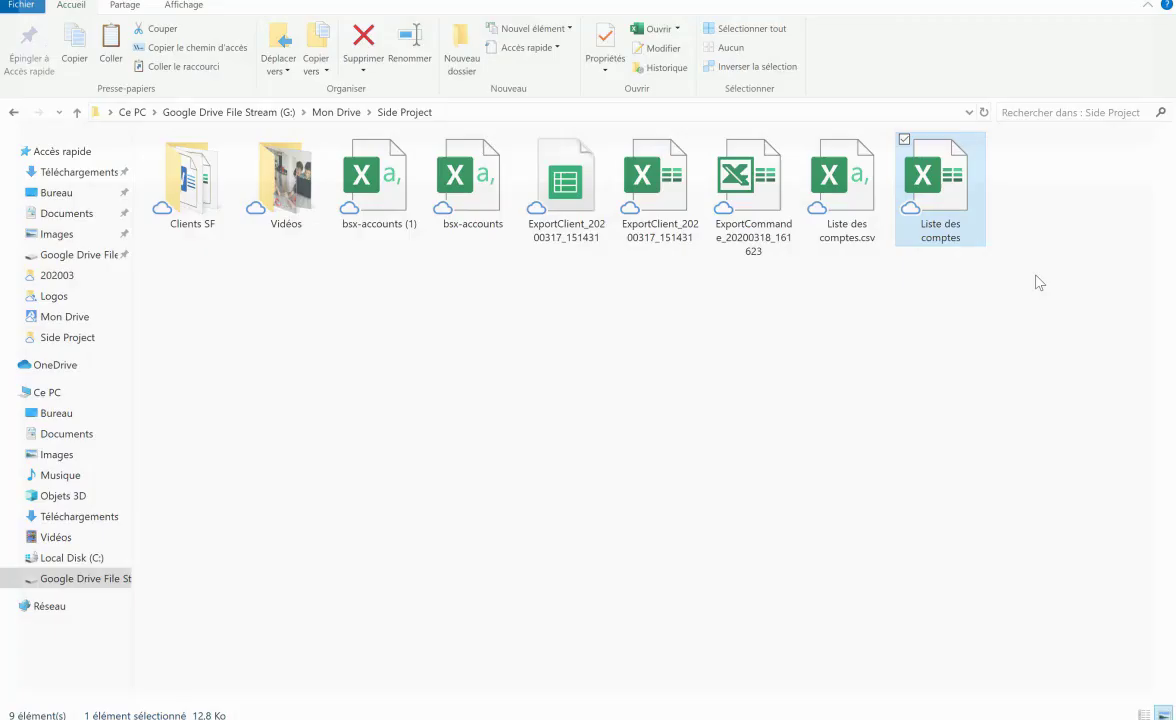
Step: Select Liste des comptes.csv in Explorer, then return to the empty Salesforce Comptes list
click(900, 339)
click(847, 235)
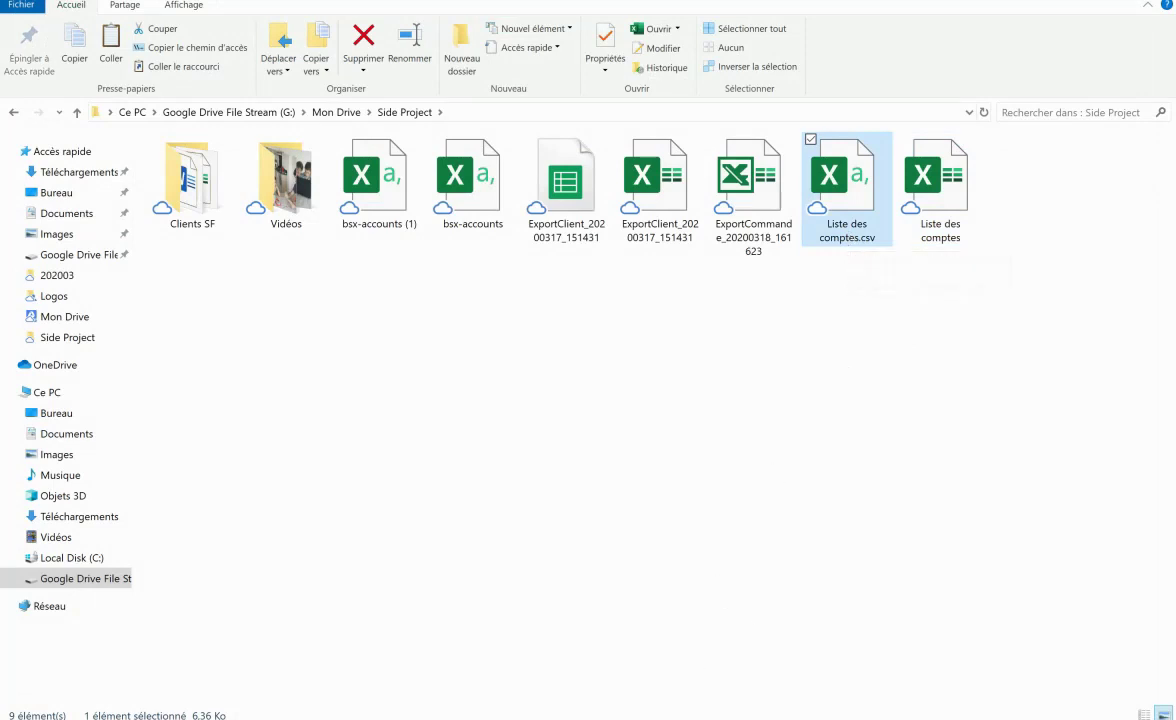
click(672, 718)
click(209, 169)
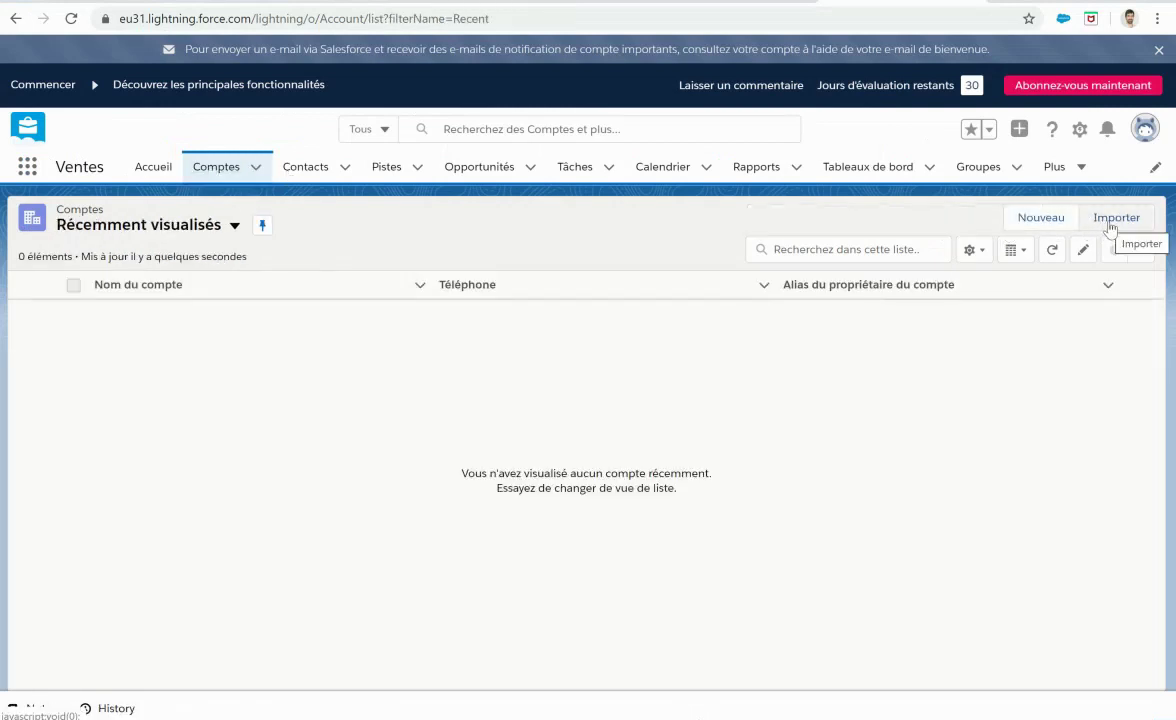
Step: Launch the import wizard from Comptes and pick Comptes et Contacts under standard objects
click(1110, 228)
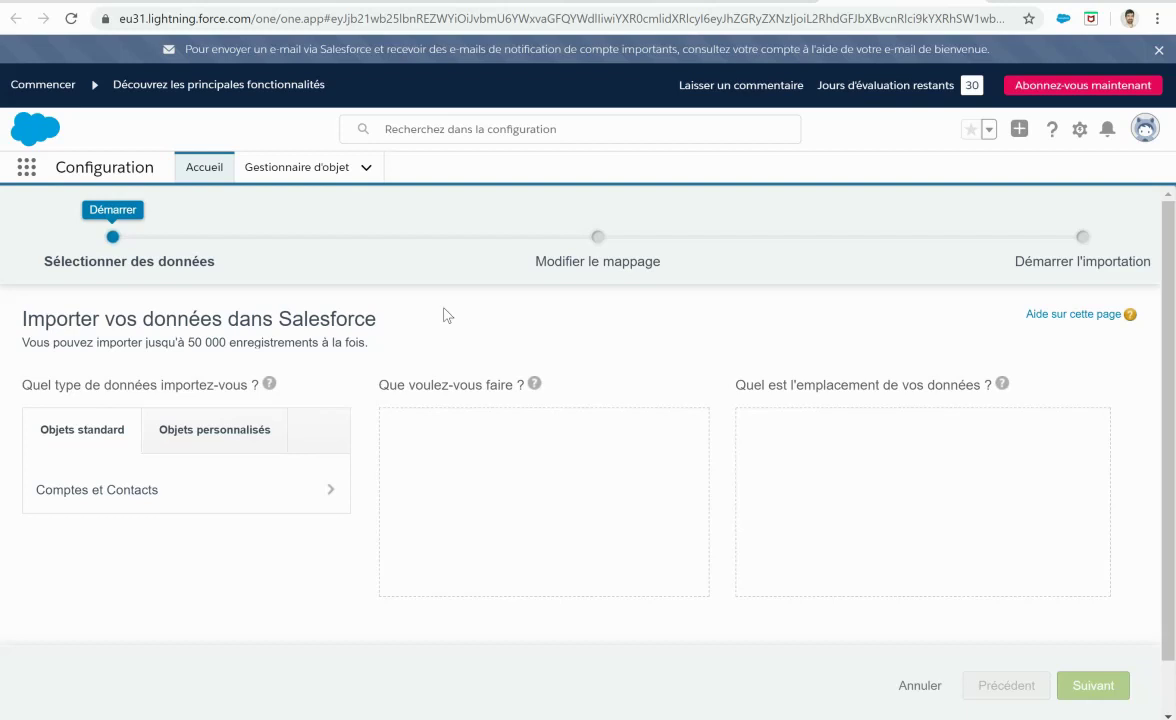
click(201, 489)
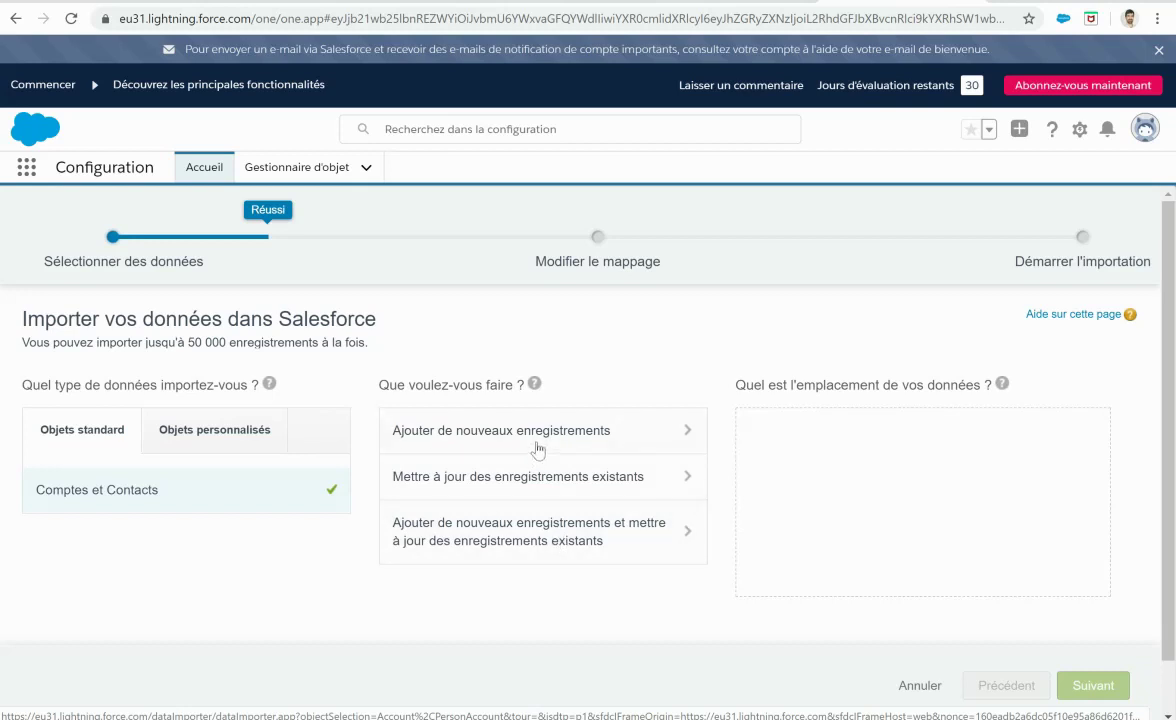
Step: Choose to add new records and upload Liste des comptes.csv as the CSV source
click(495, 425)
scroll(1040, 397, down, 1)
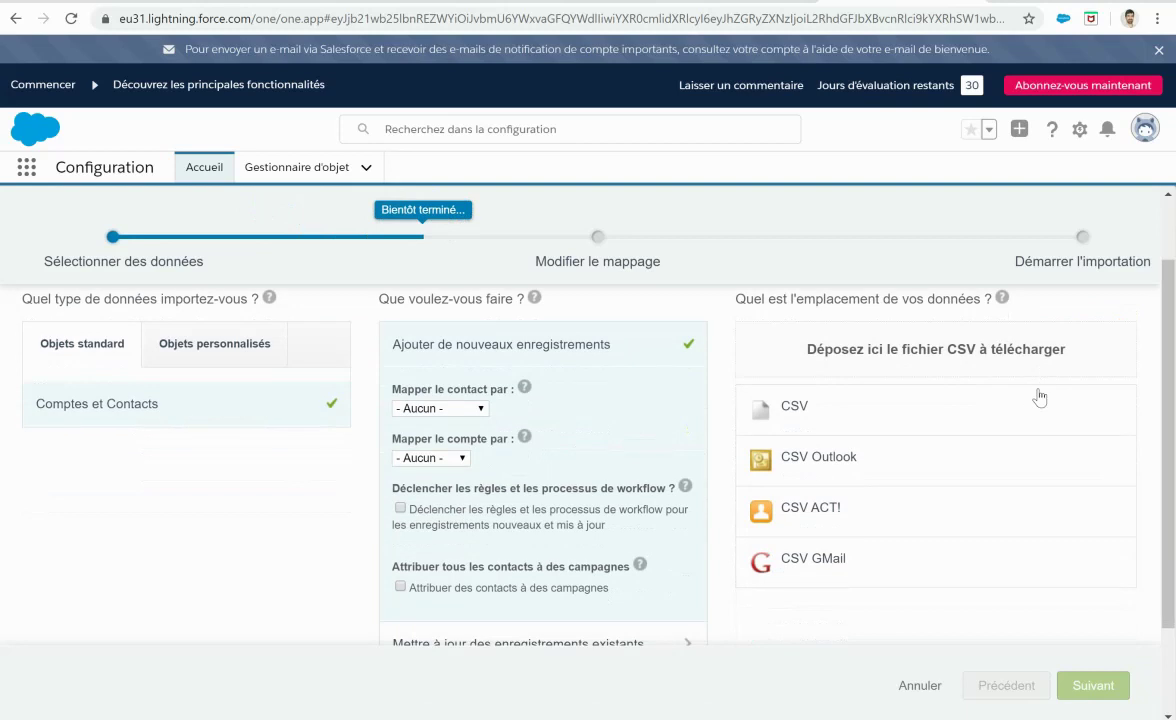
click(842, 410)
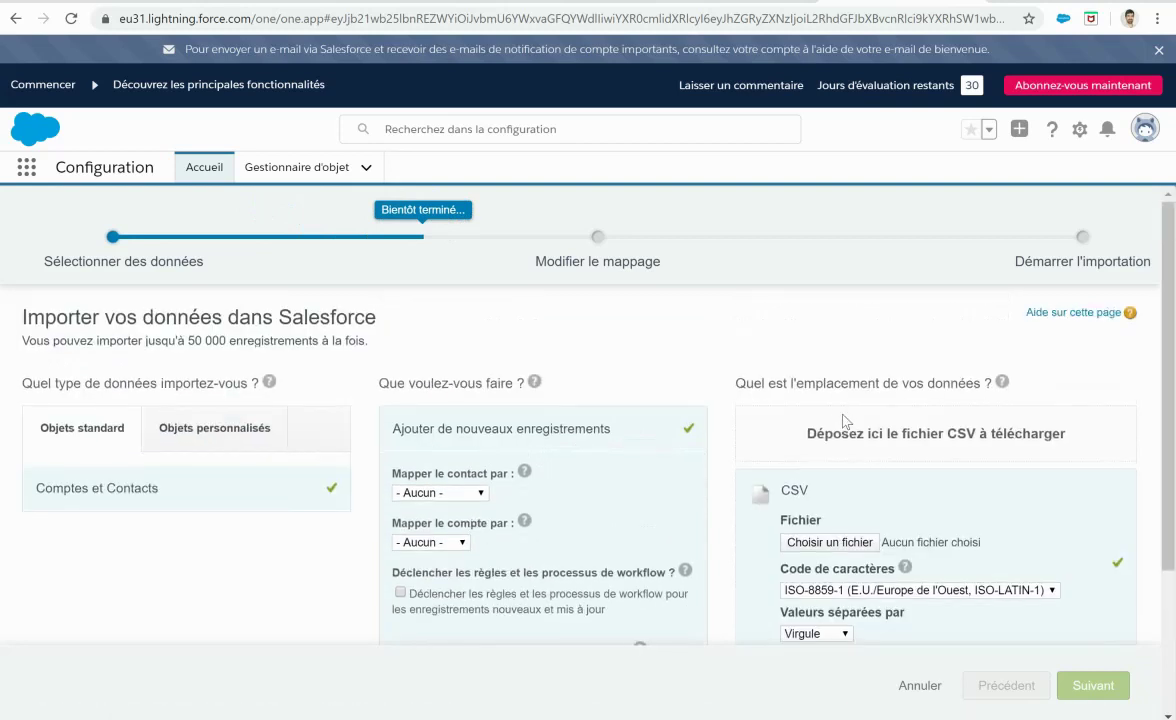
scroll(843, 418, down, 2)
click(844, 341)
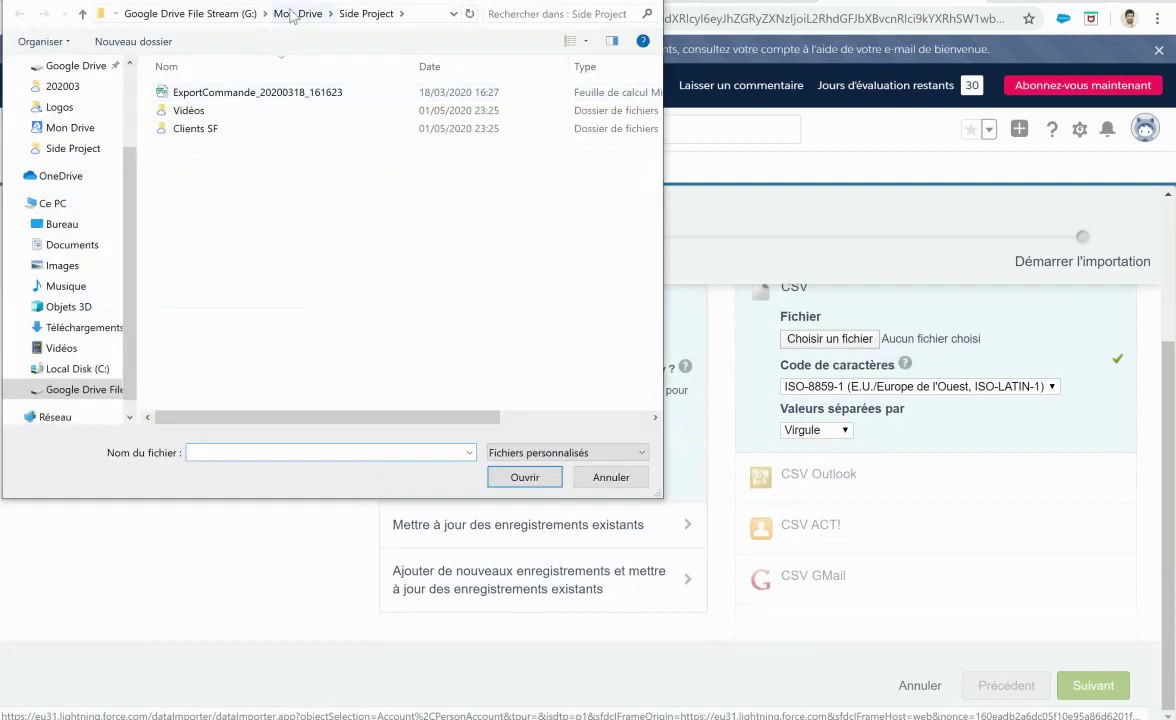
click(630, 455)
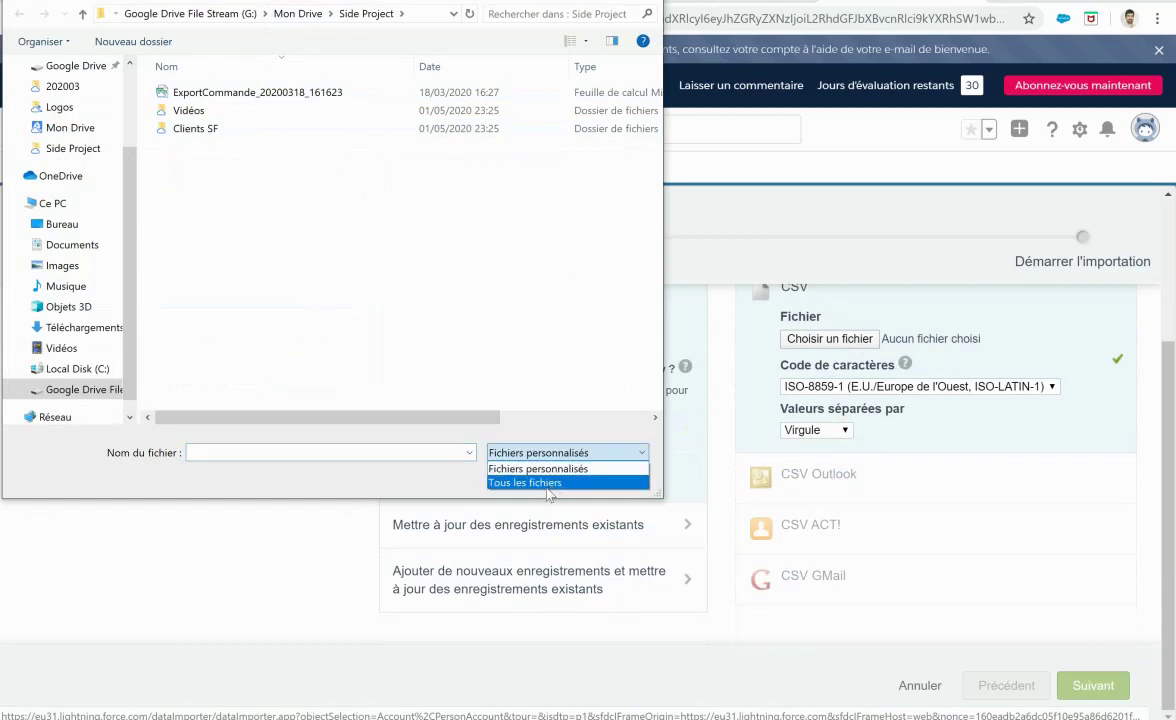
click(510, 473)
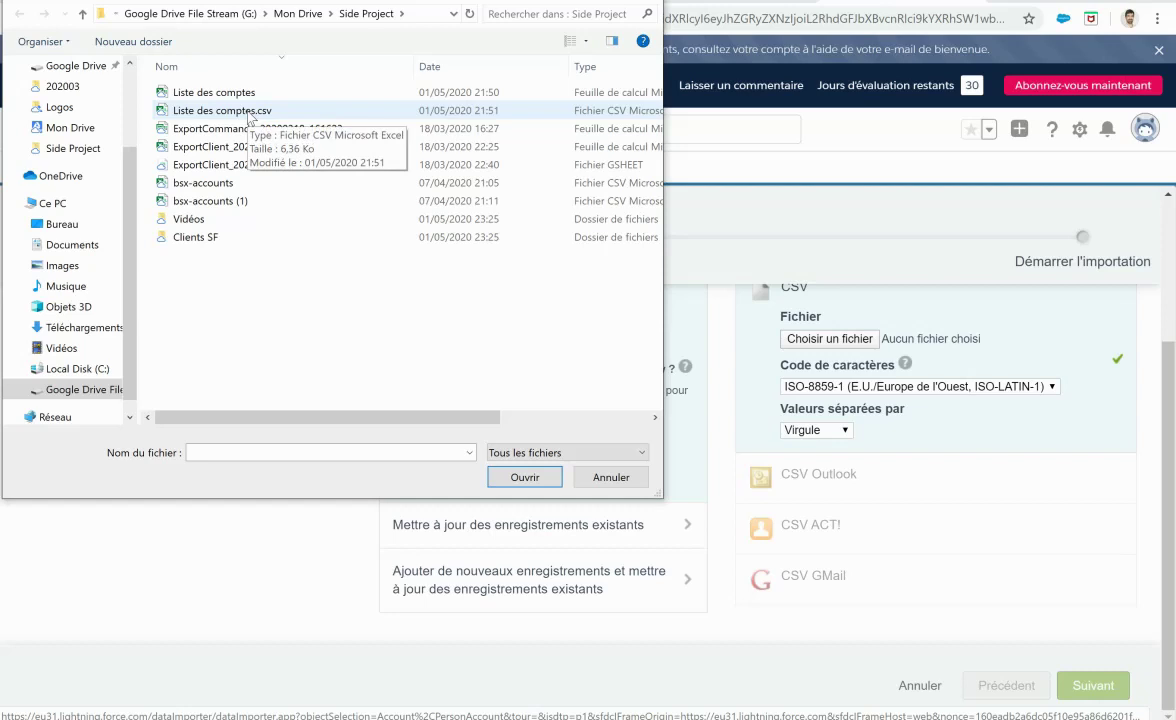
double_click(248, 113)
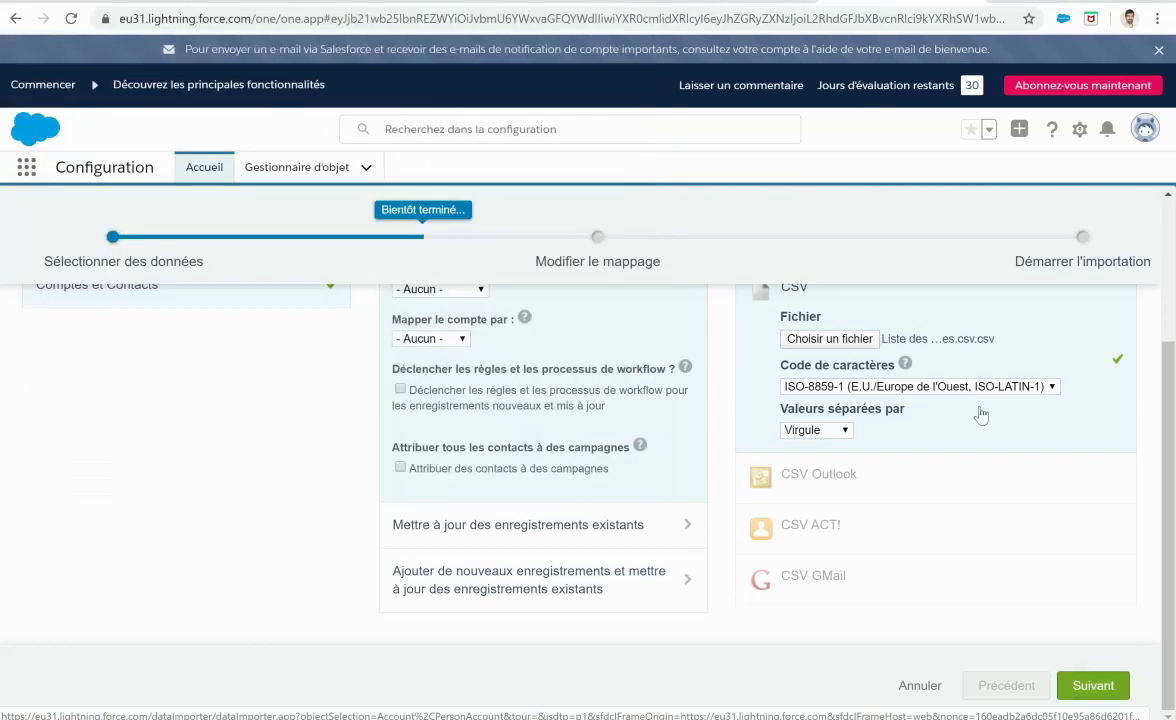
Step: Keep Virgule as the value separator and proceed to field mapping
click(836, 429)
click(815, 451)
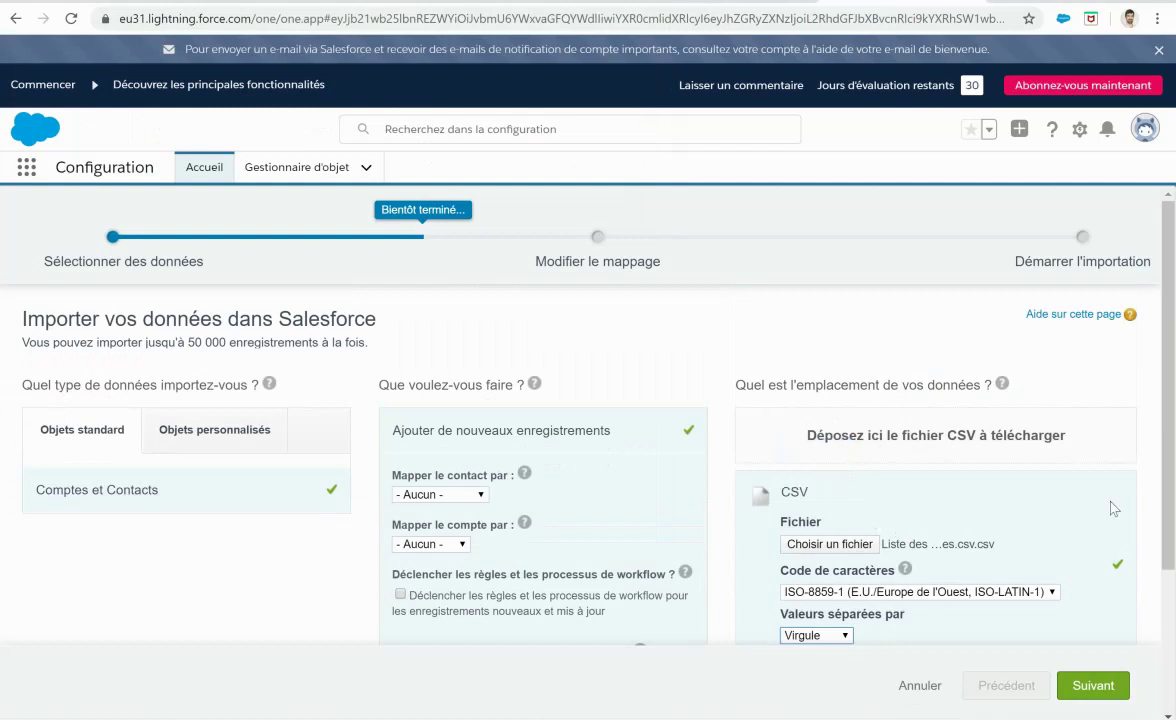
scroll(1112, 508, down, 2)
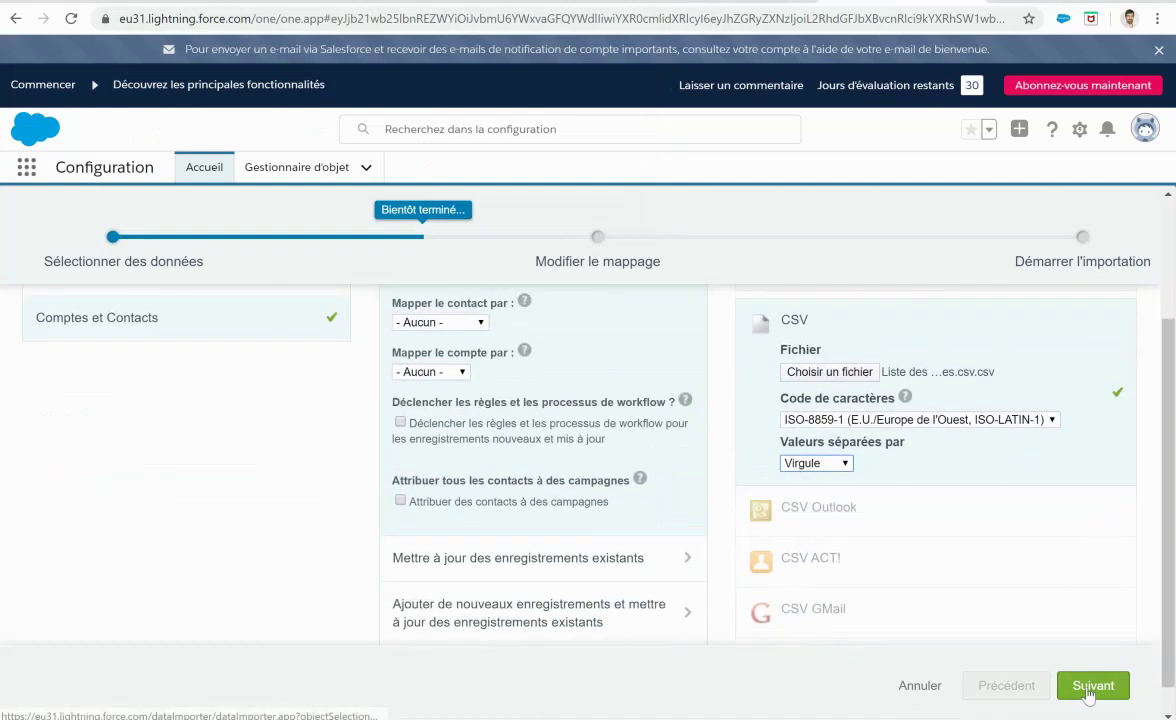
click(1093, 685)
Step: Review the unmapped CSV columns in the mapping table, then switch to the Side Project folder
scroll(523, 403, down, 2)
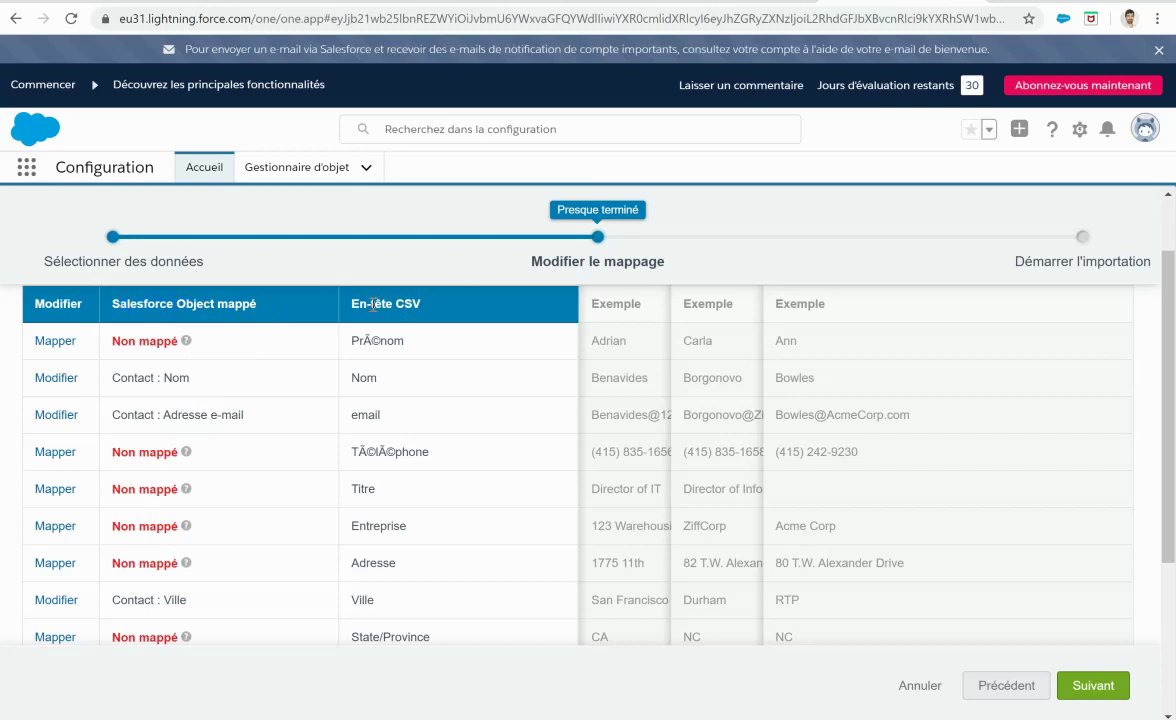
drag(330, 284, 440, 313)
click(480, 507)
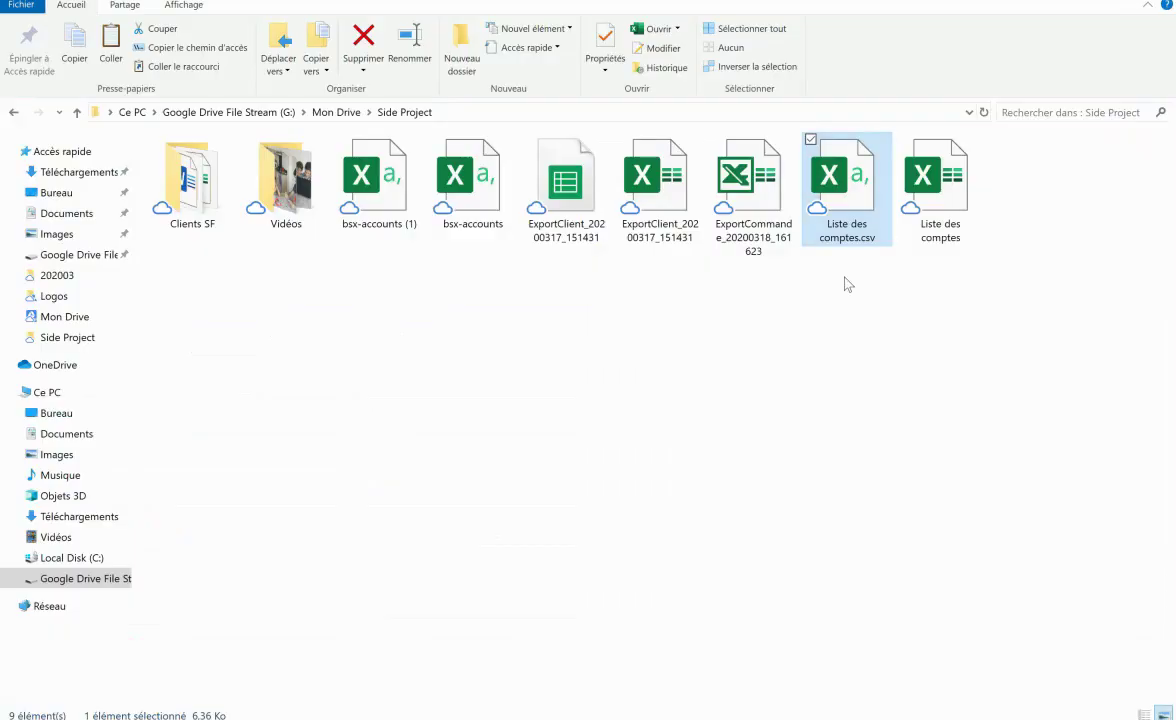
click(940, 185)
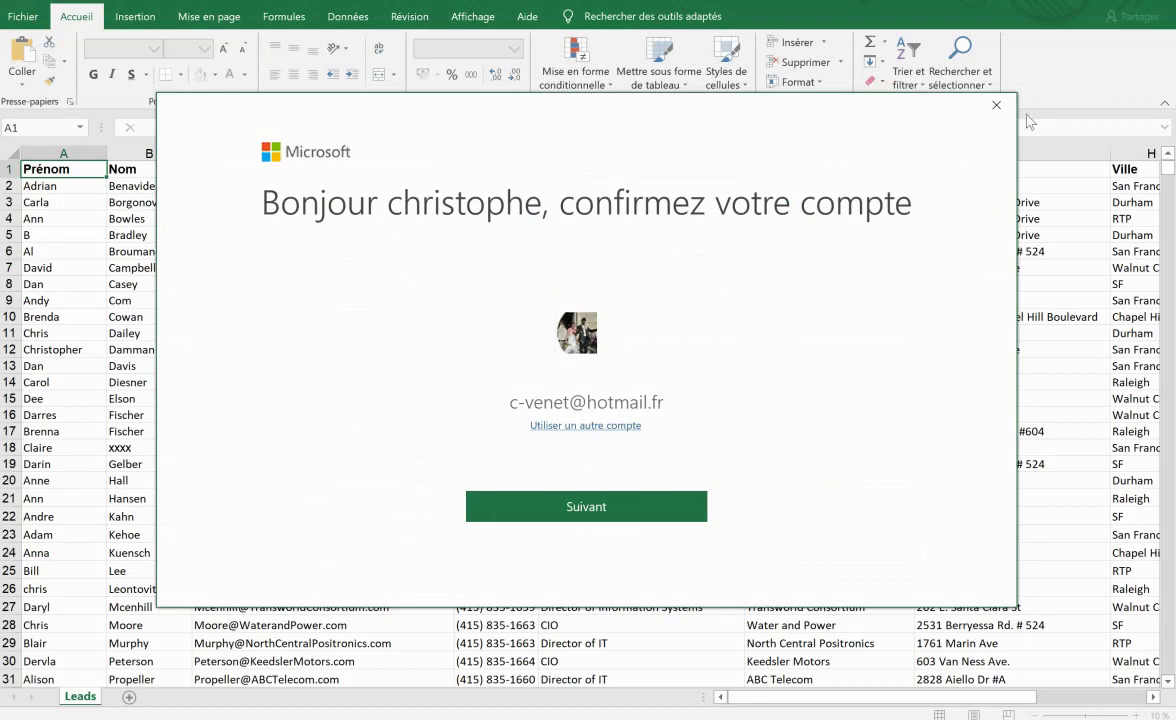
Step: Open 'Liste des comptes', check the Leads headers Prénom, Nom, email, Téléphone, and return to Salesforce
click(990, 105)
click(10, 169)
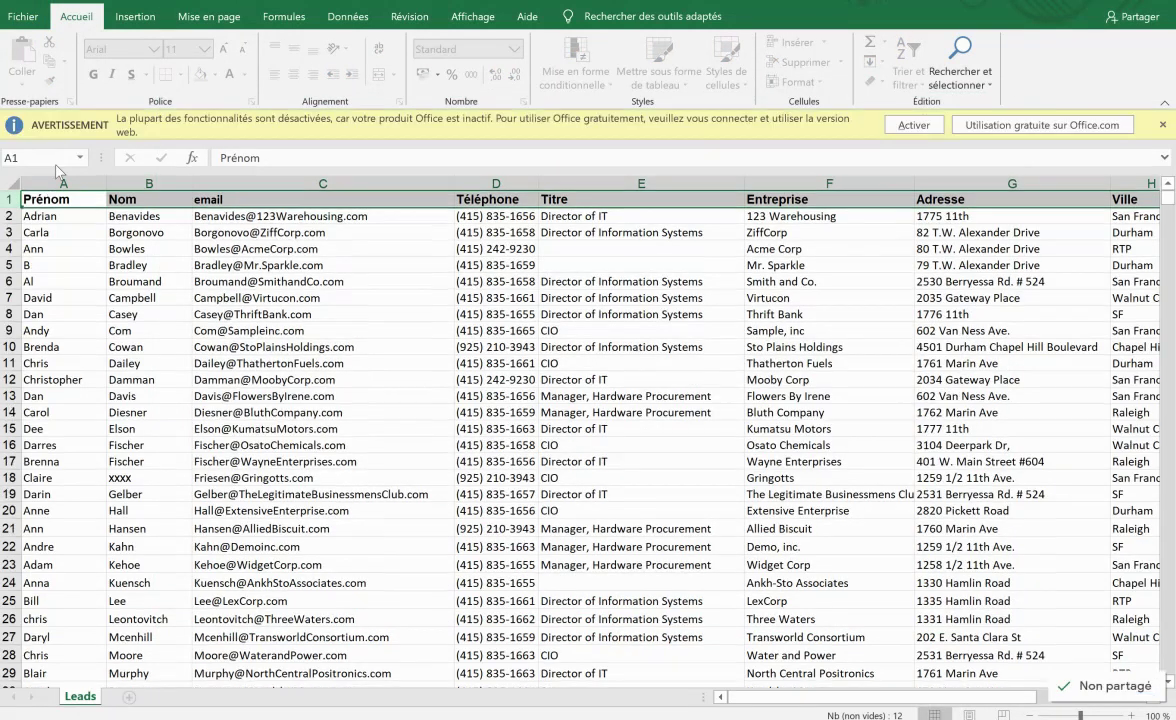
click(73, 196)
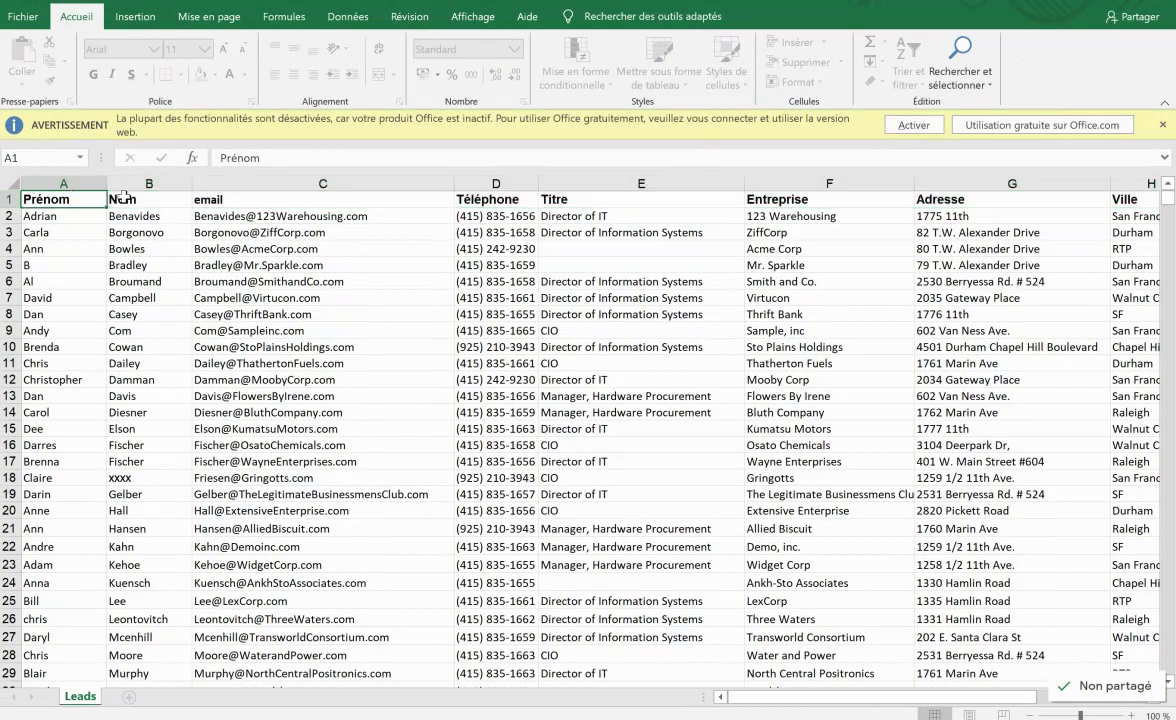
click(118, 197)
click(228, 197)
click(500, 199)
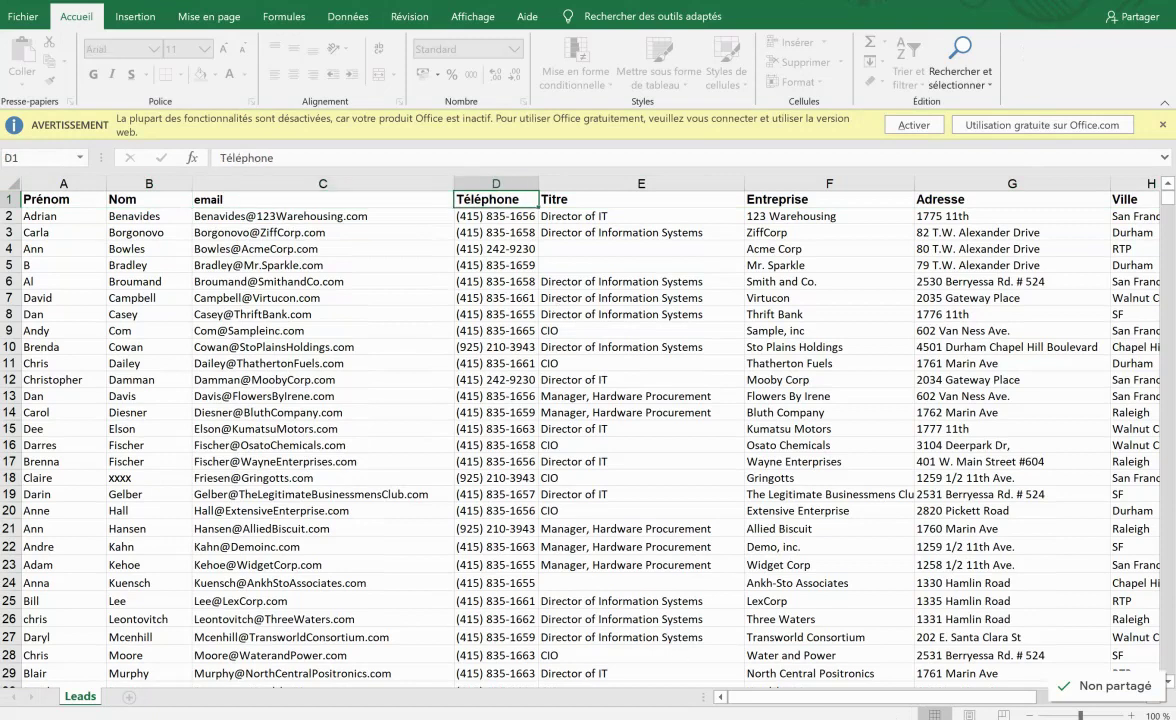
key(alt+Tab)
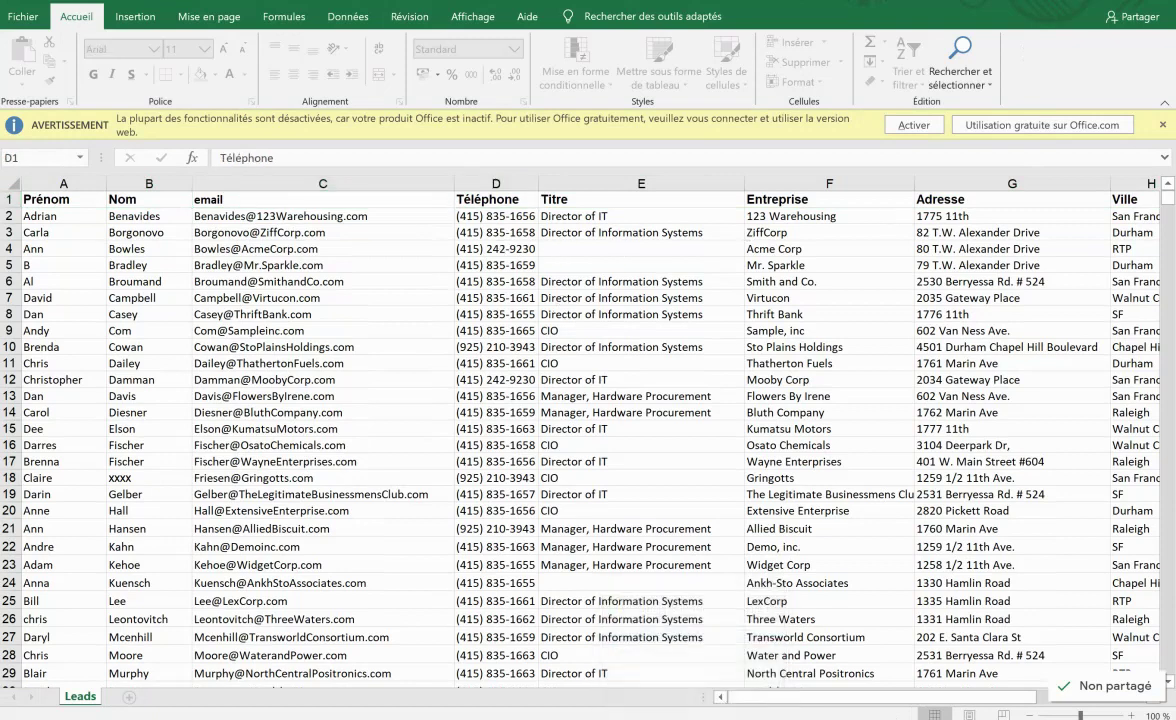
drag(360, 340, 423, 341)
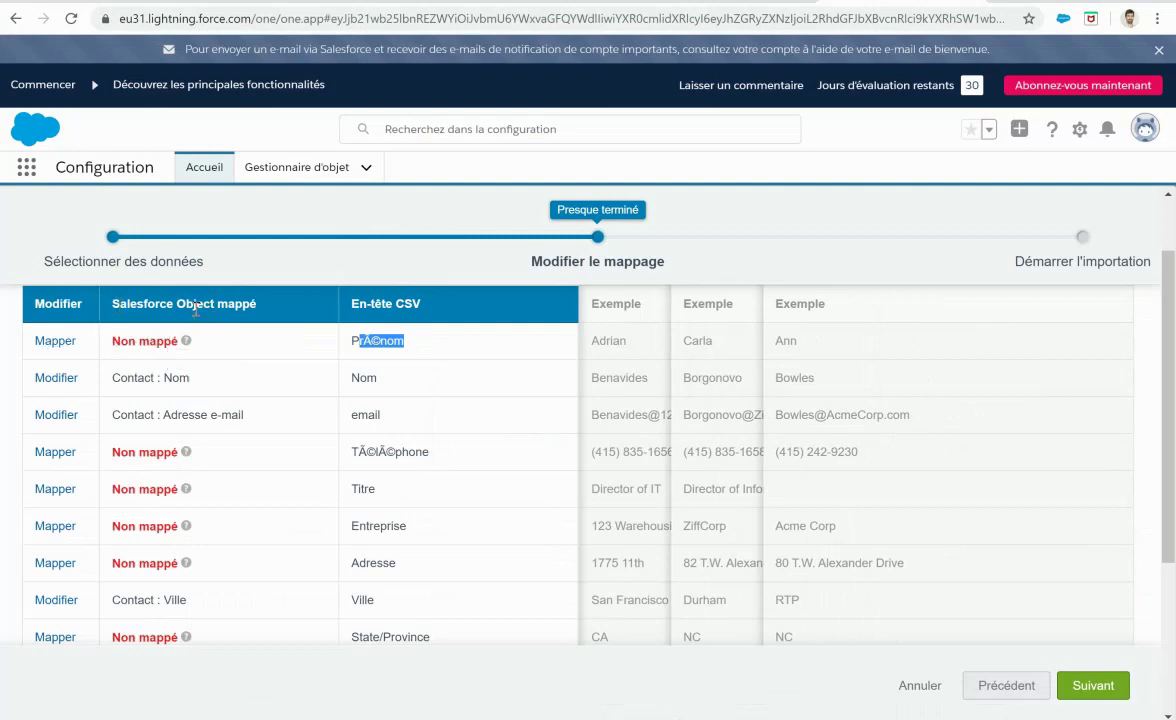
Step: Map the garbled first-name column to Contact : Prénom
drag(360, 340, 441, 343)
click(367, 344)
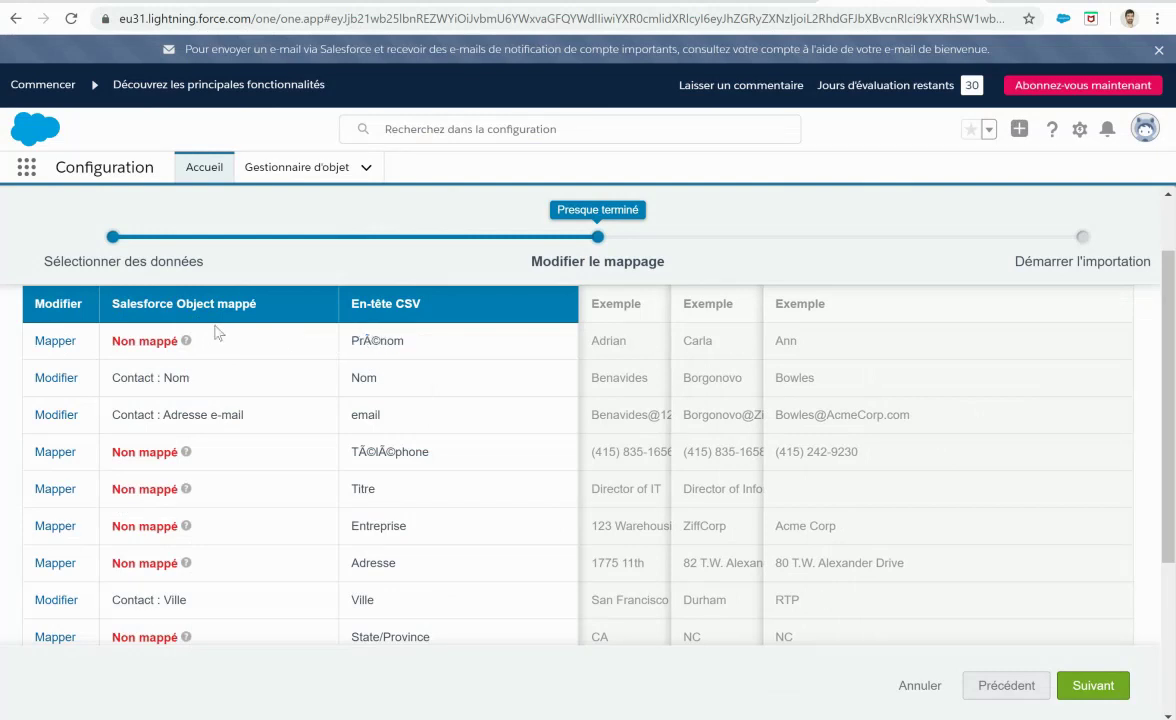
click(56, 341)
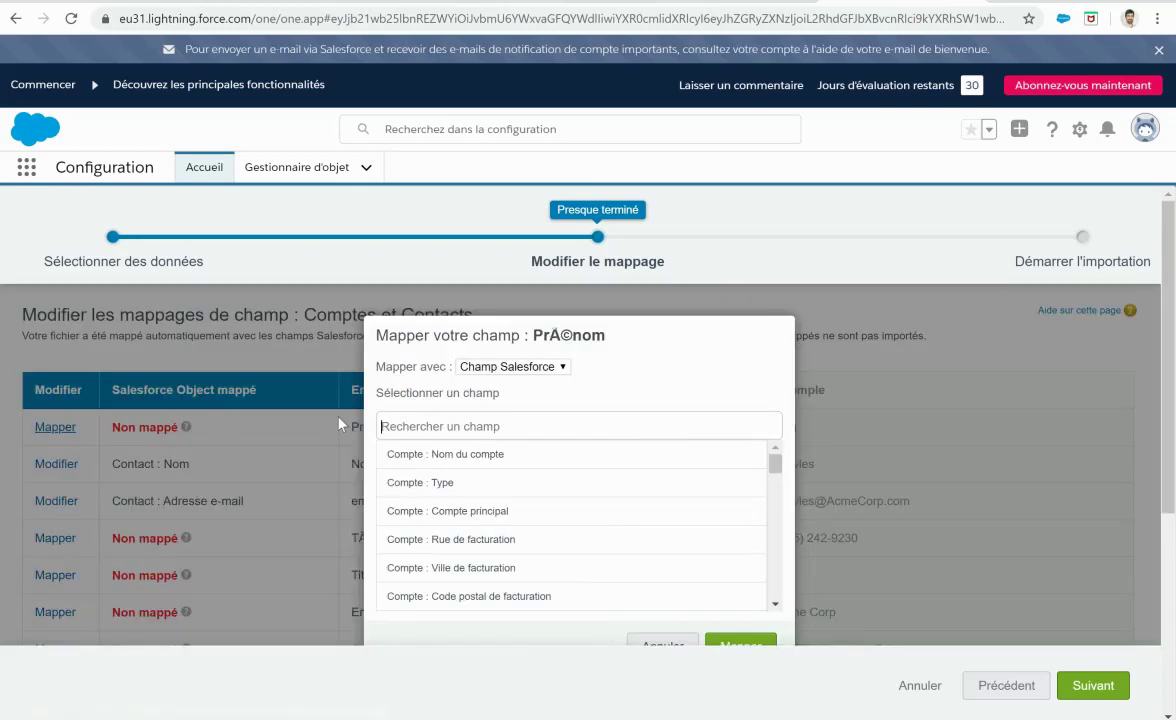
click(430, 424)
text(prénom)
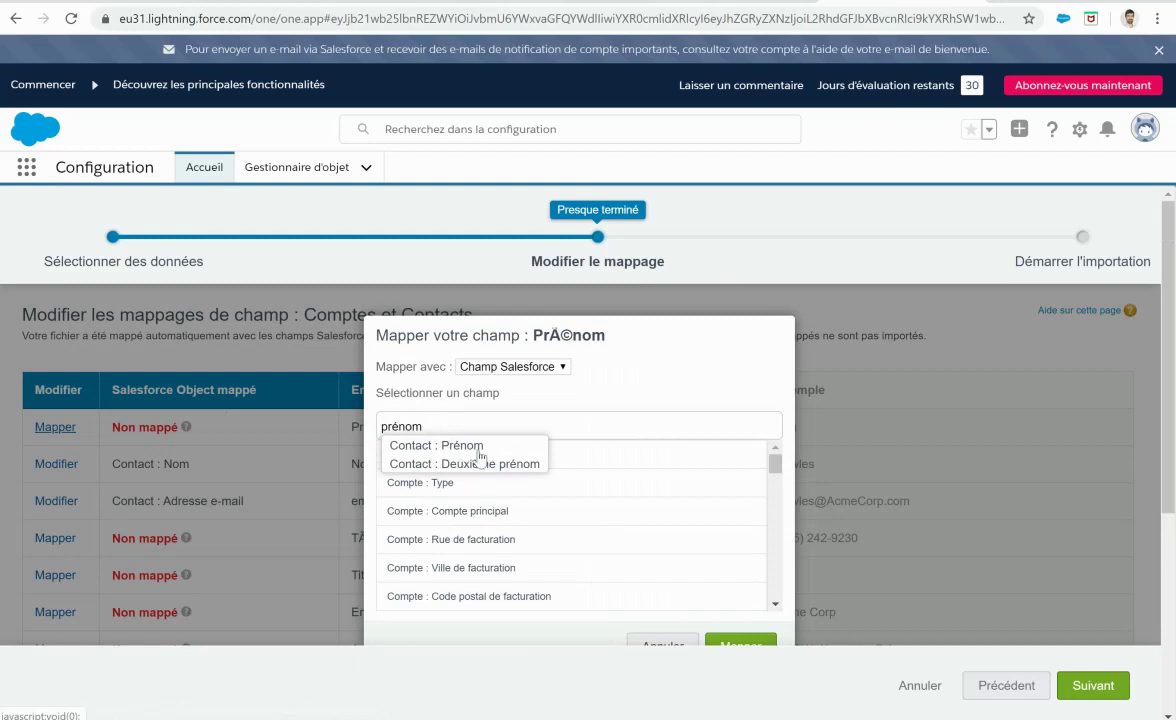
click(479, 449)
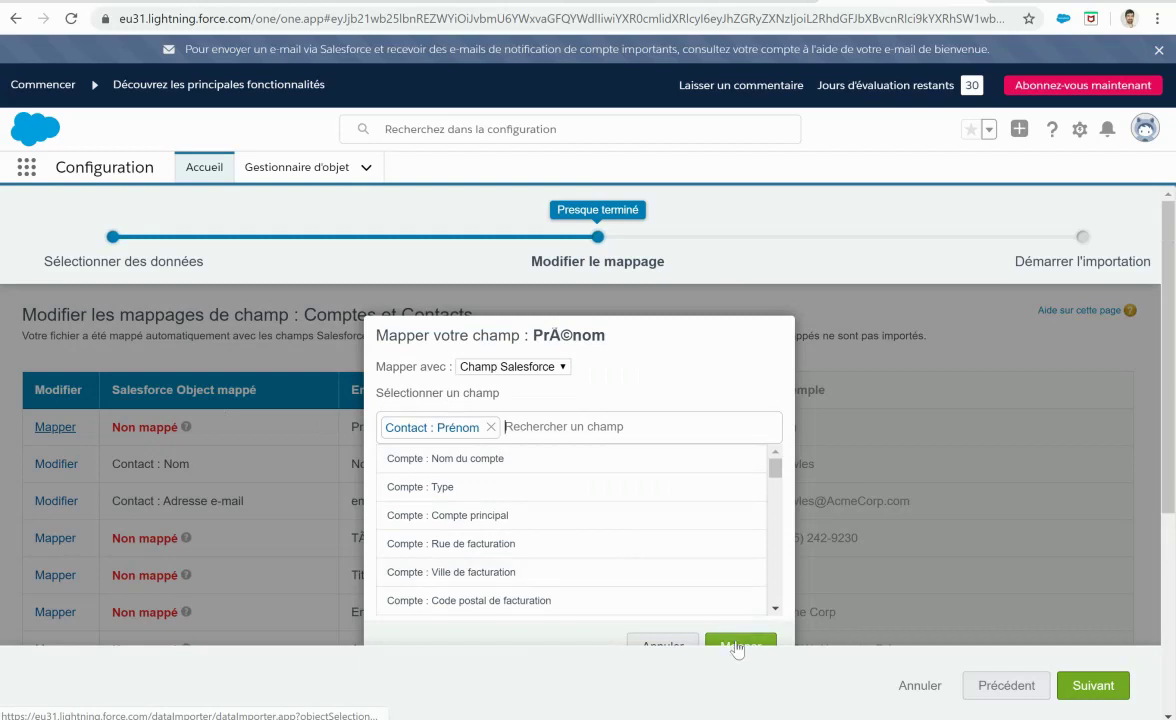
click(736, 644)
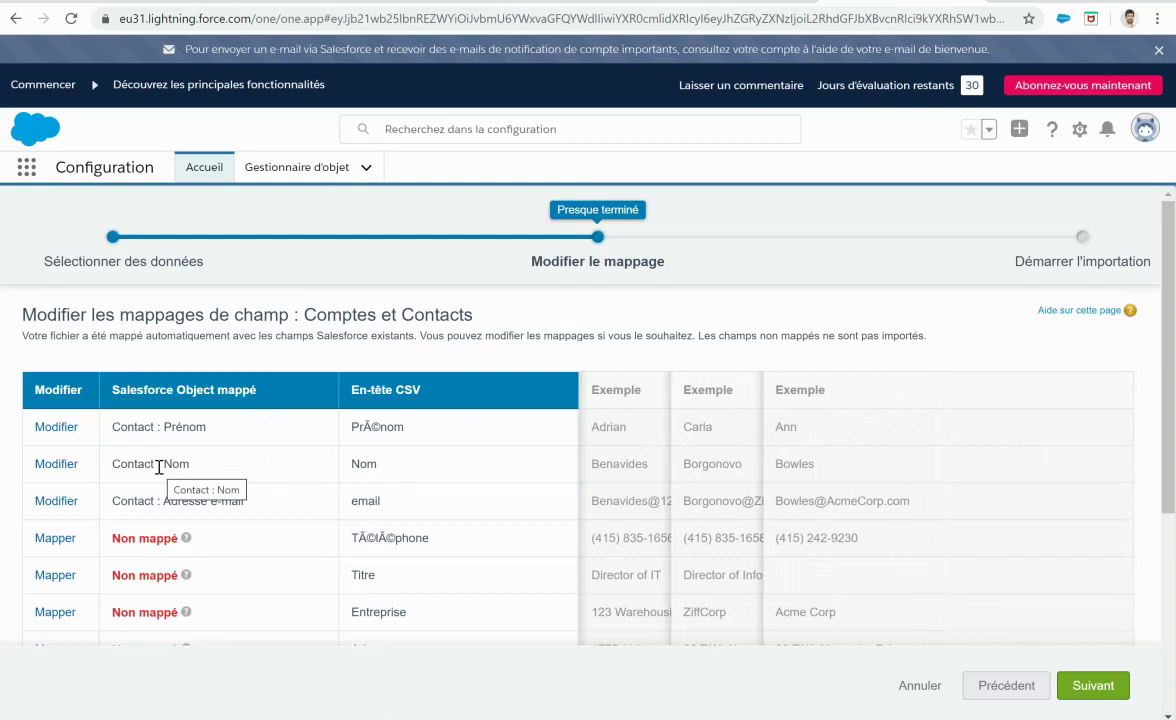
Step: Map the phone column to Contact : Téléphone
drag(184, 500, 265, 504)
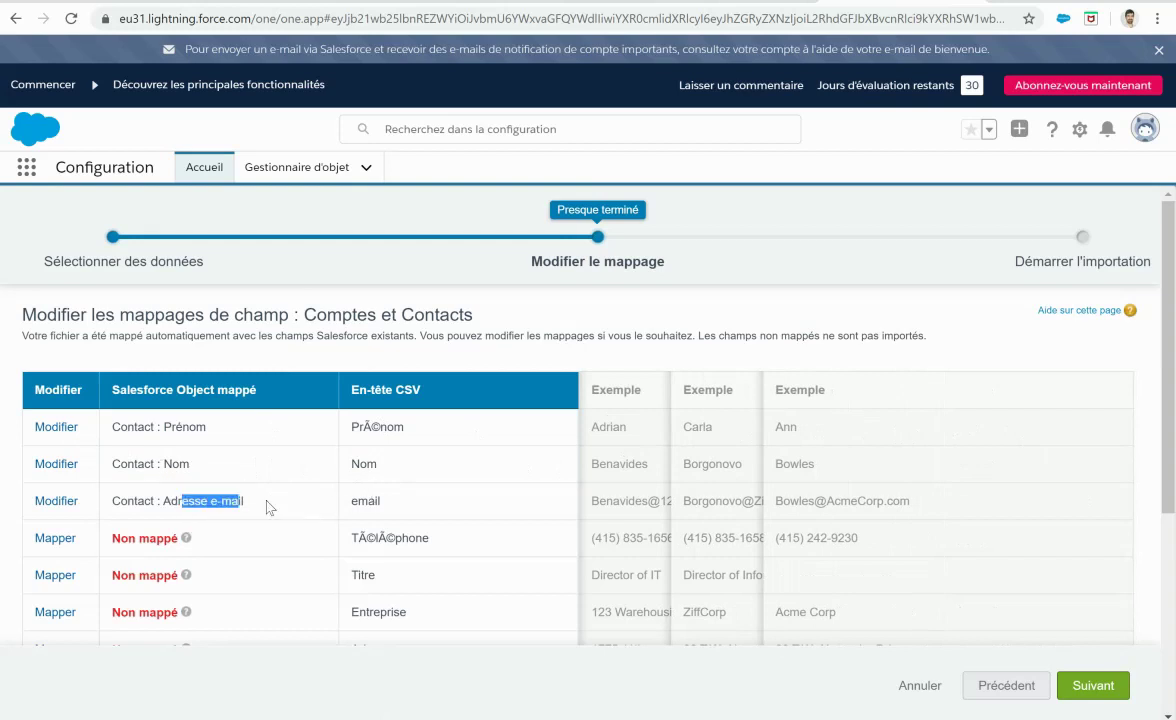
scroll(263, 495, down, 3)
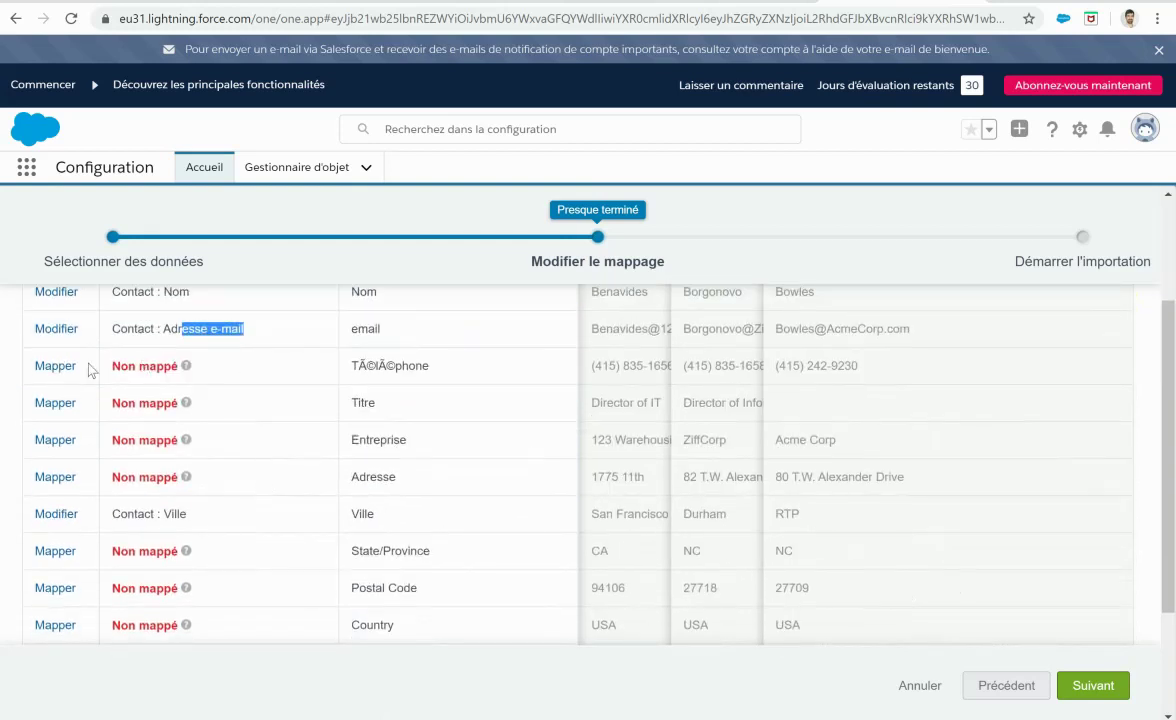
click(56, 366)
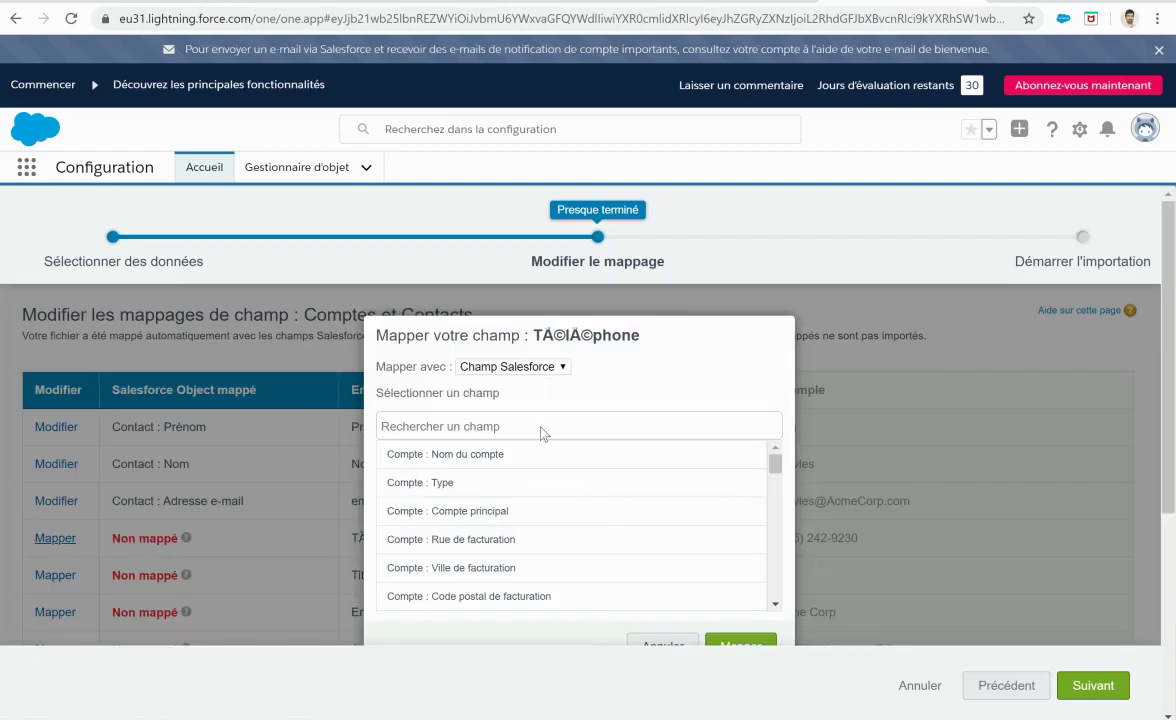
text(télé)
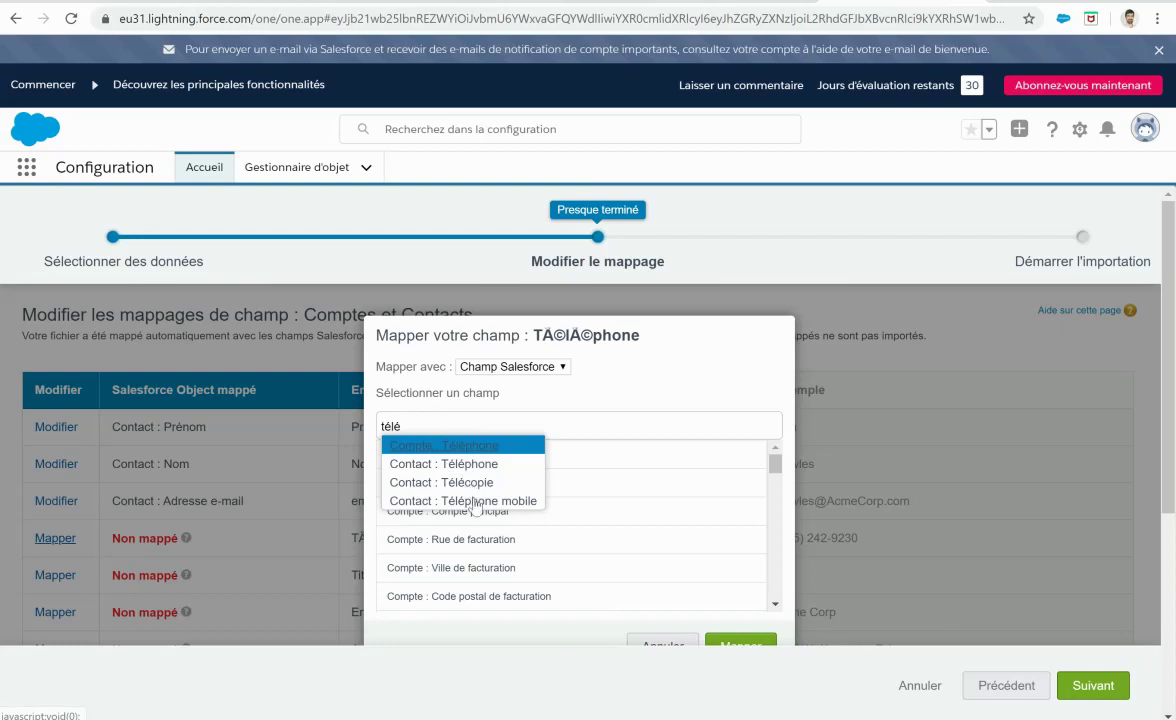
click(463, 467)
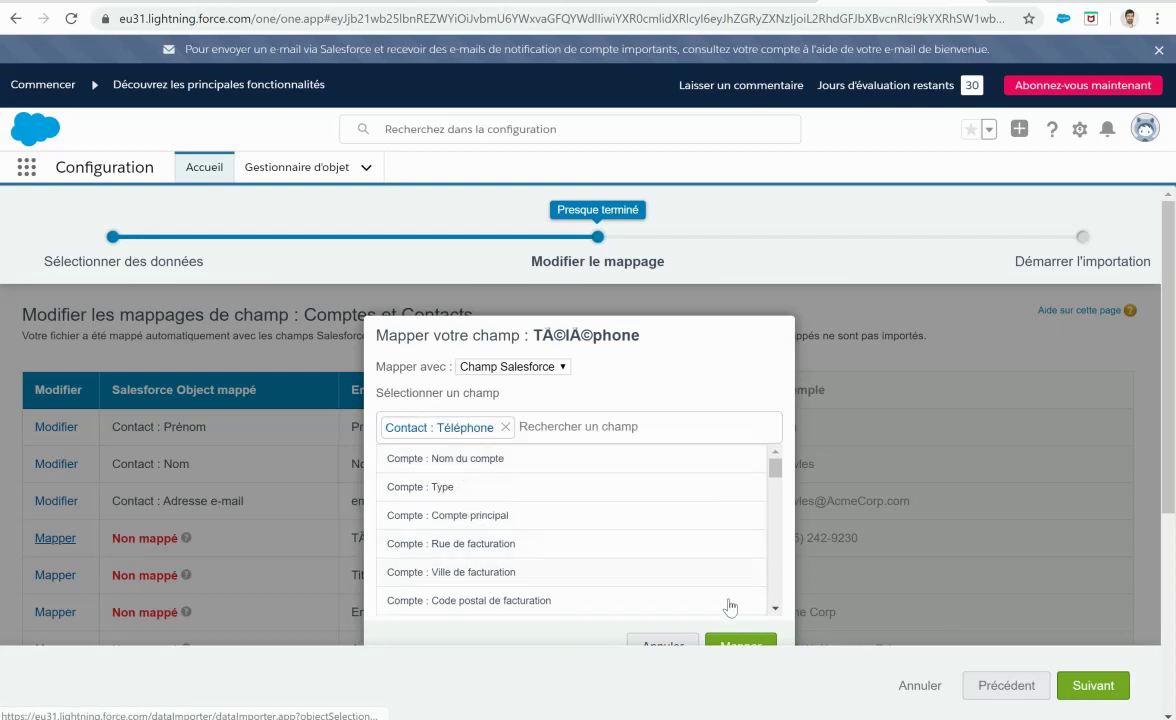
click(743, 644)
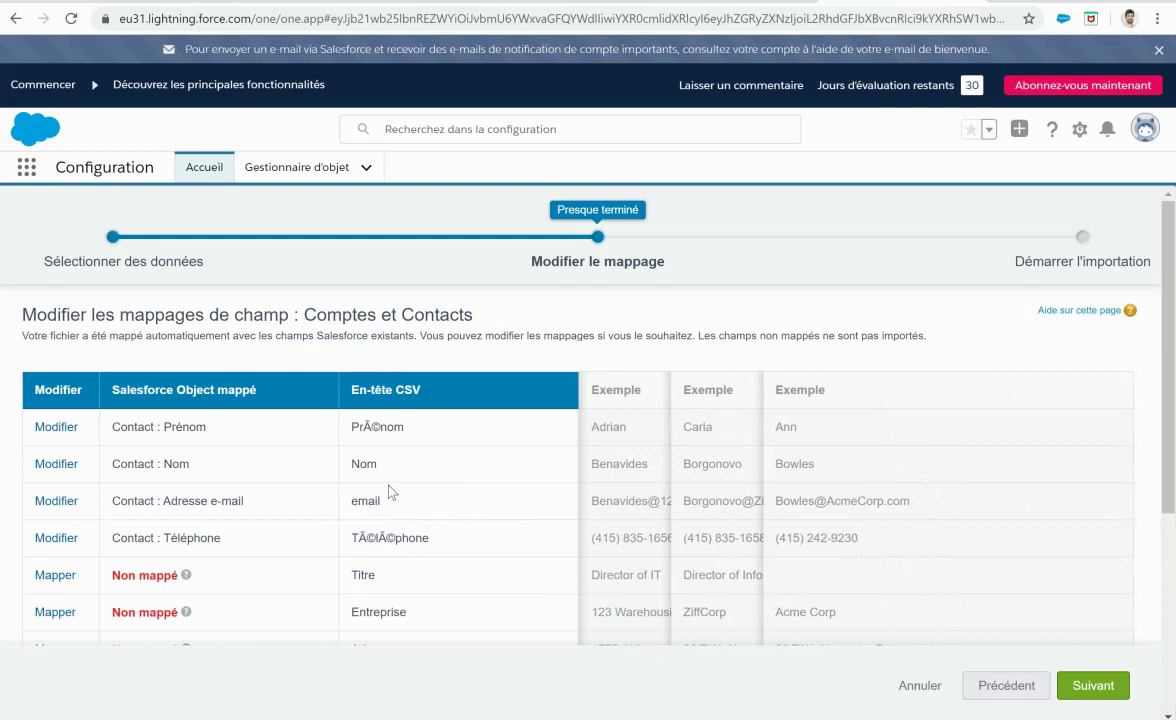
Step: Map the Titre column to Contact : Fonction
drag(1170, 341, 1165, 402)
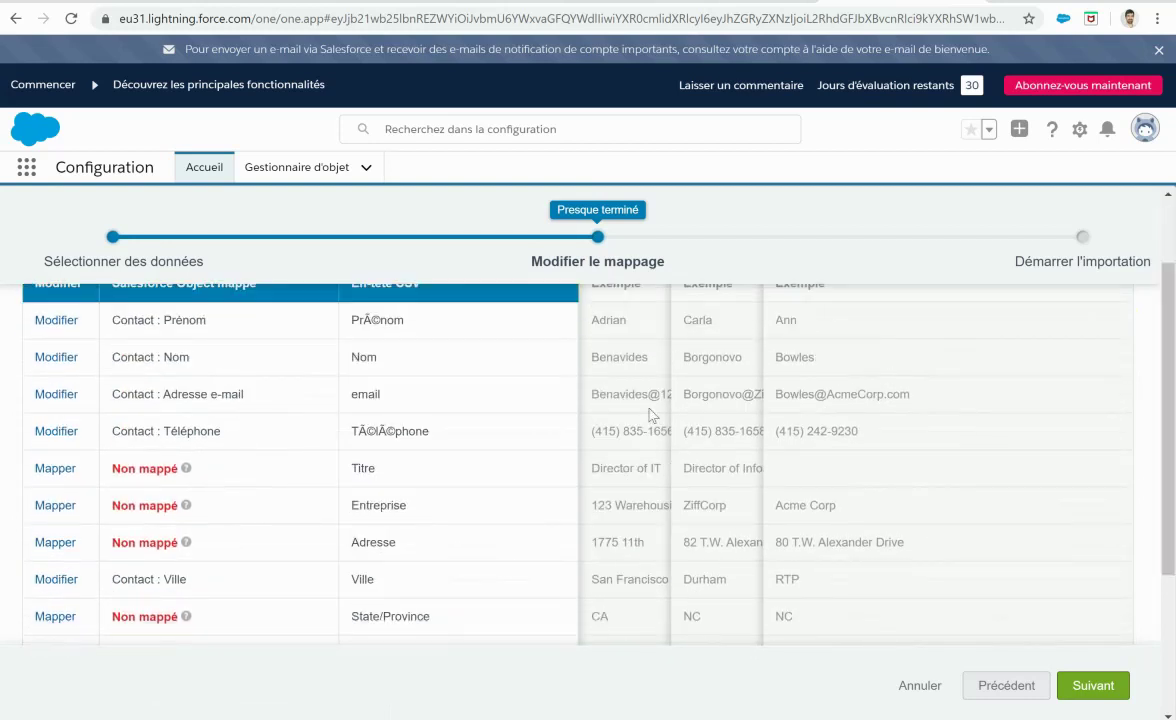
click(56, 469)
text(fonction)
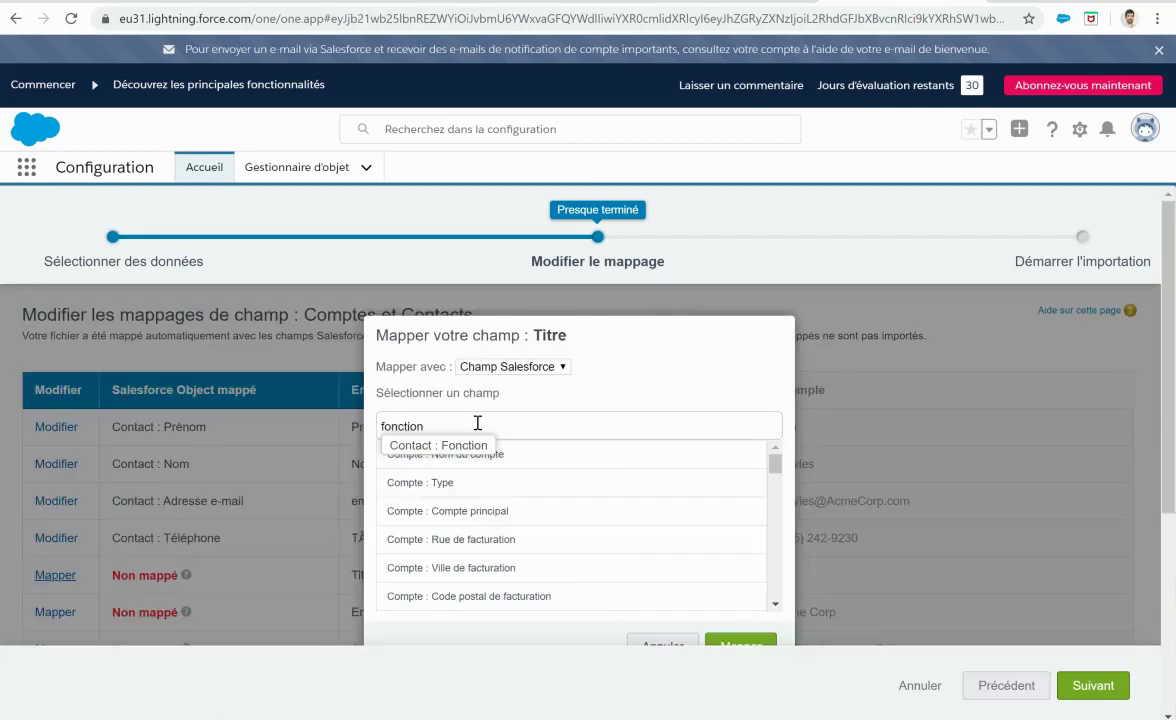
click(464, 447)
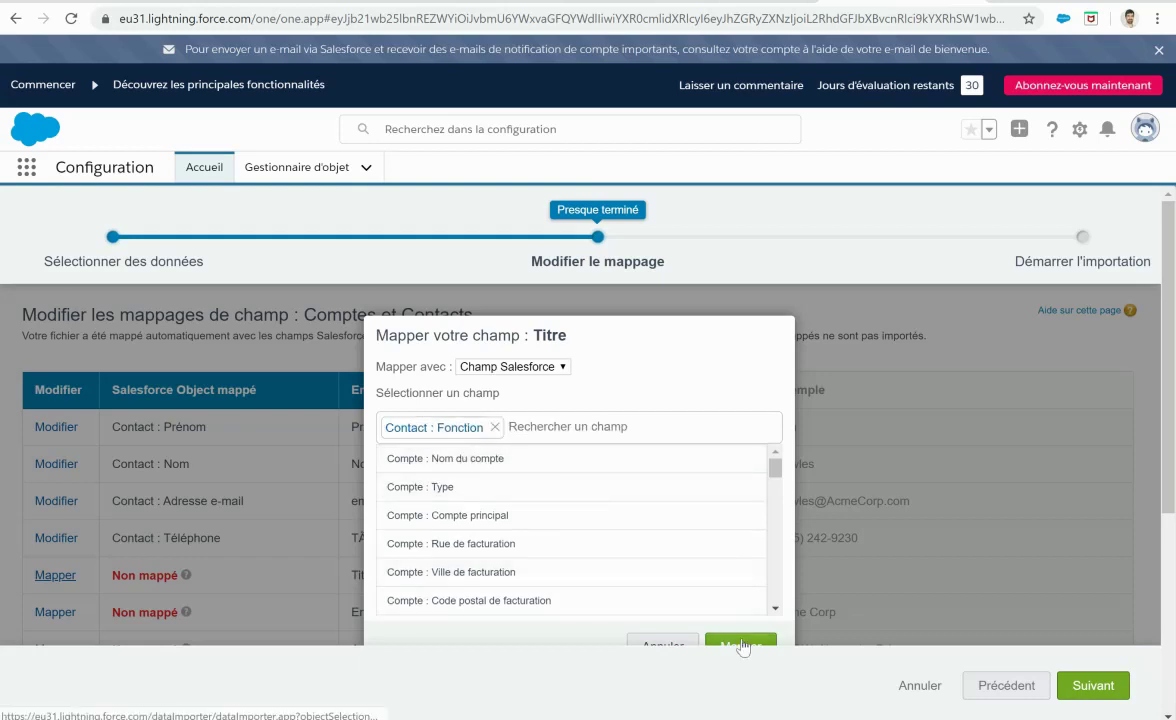
click(741, 642)
Step: Map the Entreprise column to Compte : Nom du compte and scroll through the remaining columns
scroll(340, 520, down, 1)
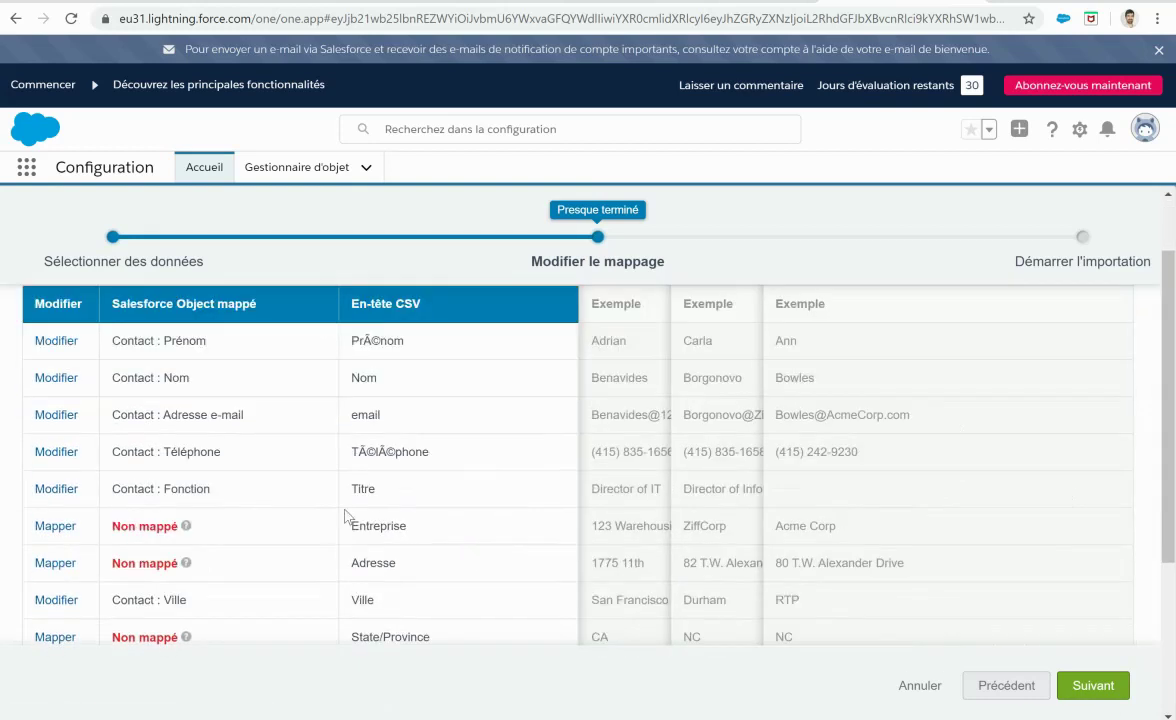
click(55, 525)
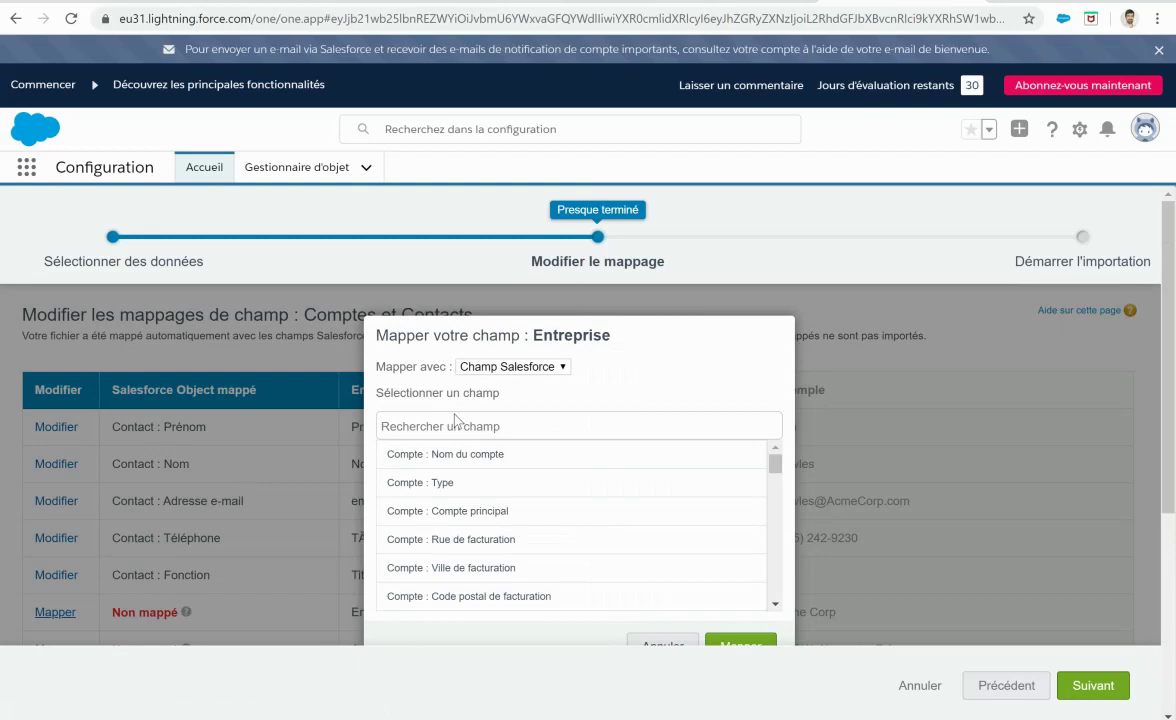
text(nom)
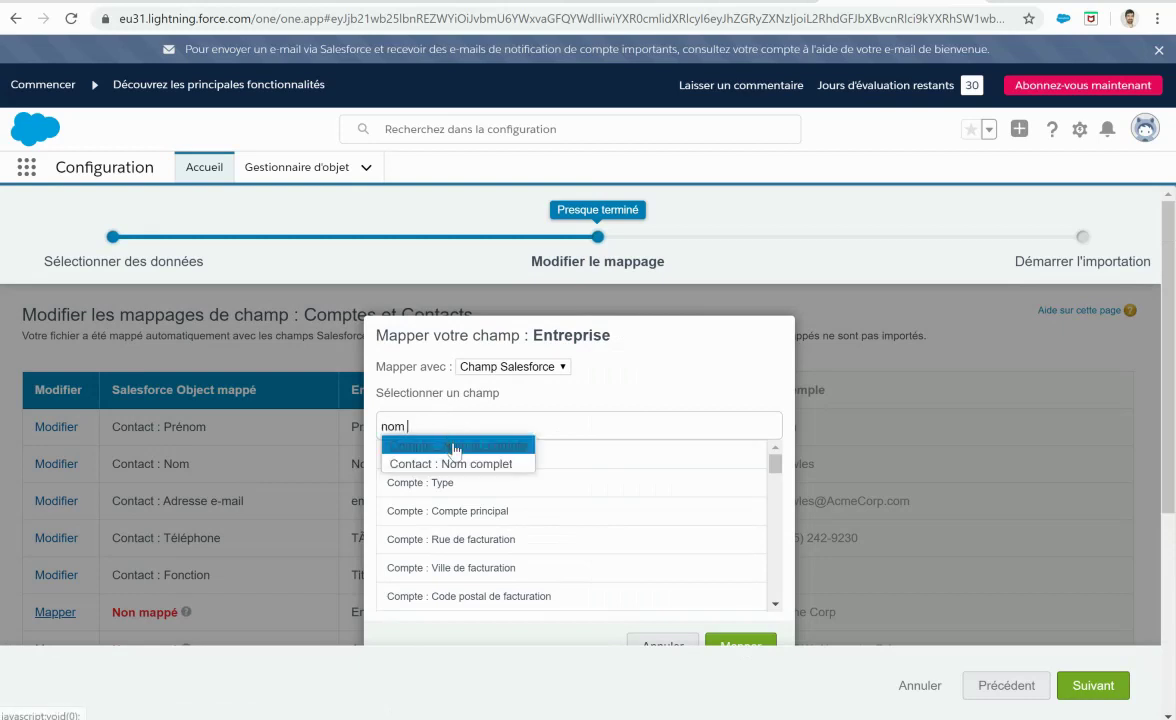
click(455, 447)
click(741, 647)
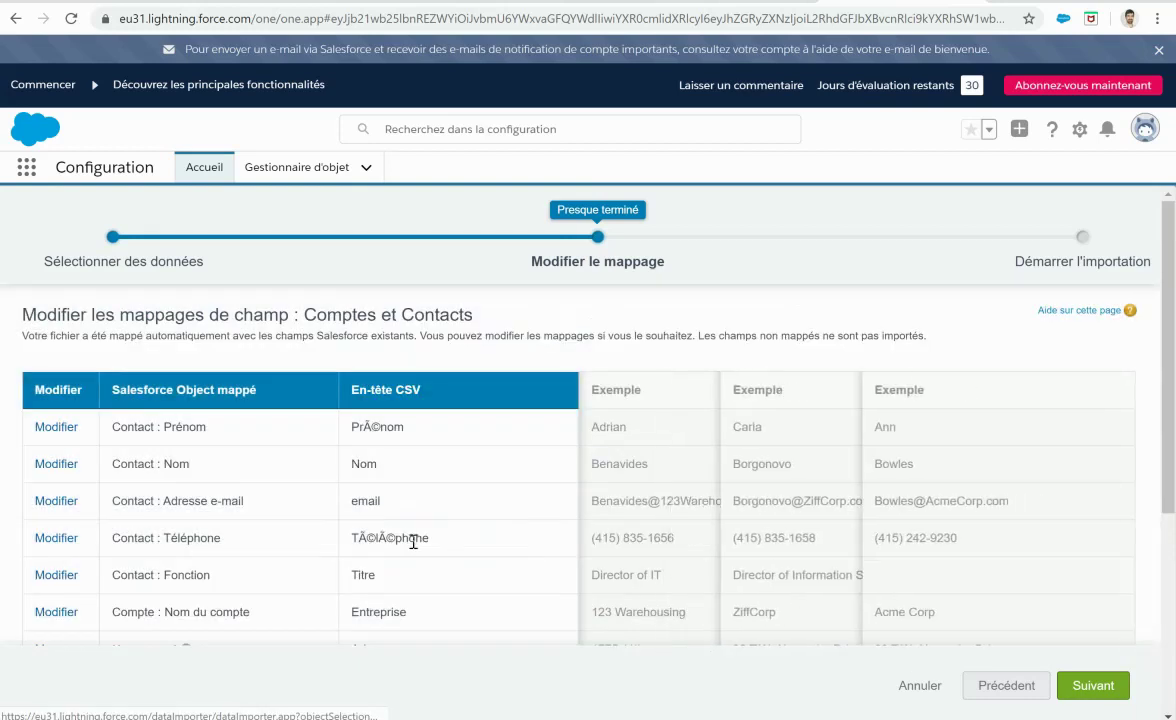
scroll(433, 507, down, 1)
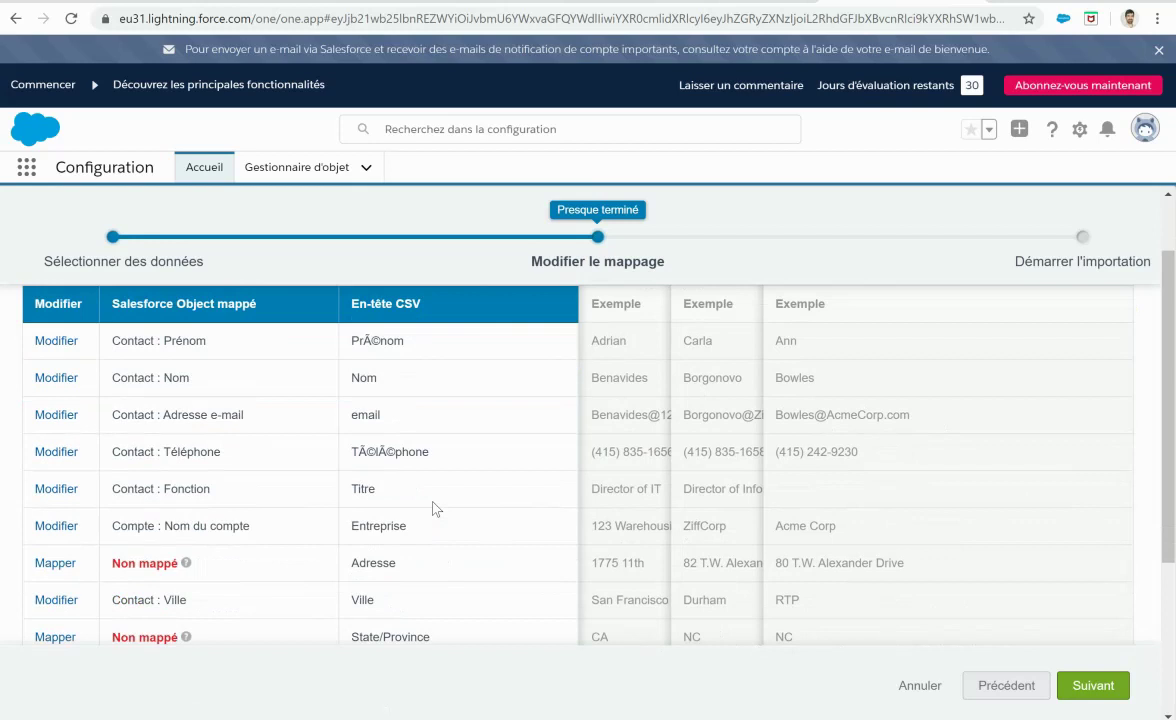
scroll(370, 450, down, 1)
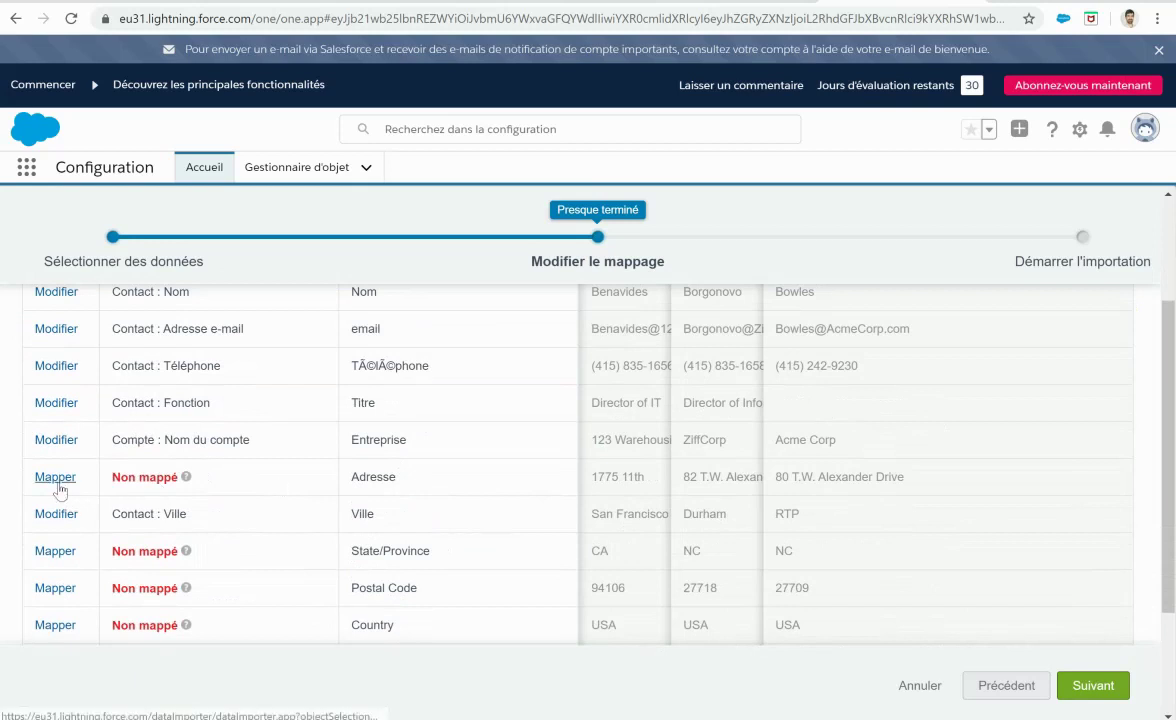
Step: Map the Adresse column to the account's billing street (Rue) field
click(57, 484)
text(adress)
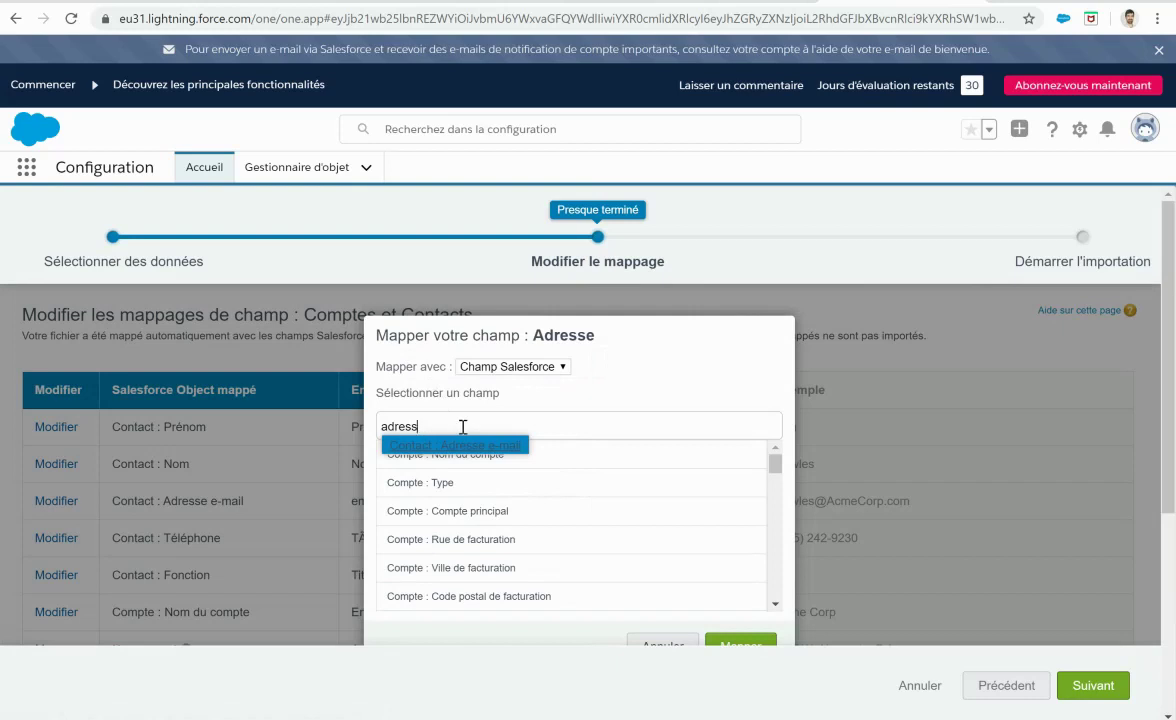
key(BackSpace)
key(BackSpace)
key(BackSpace)
key(BackSpace)
key(BackSpace)
key(BackSpace)
text(rue)
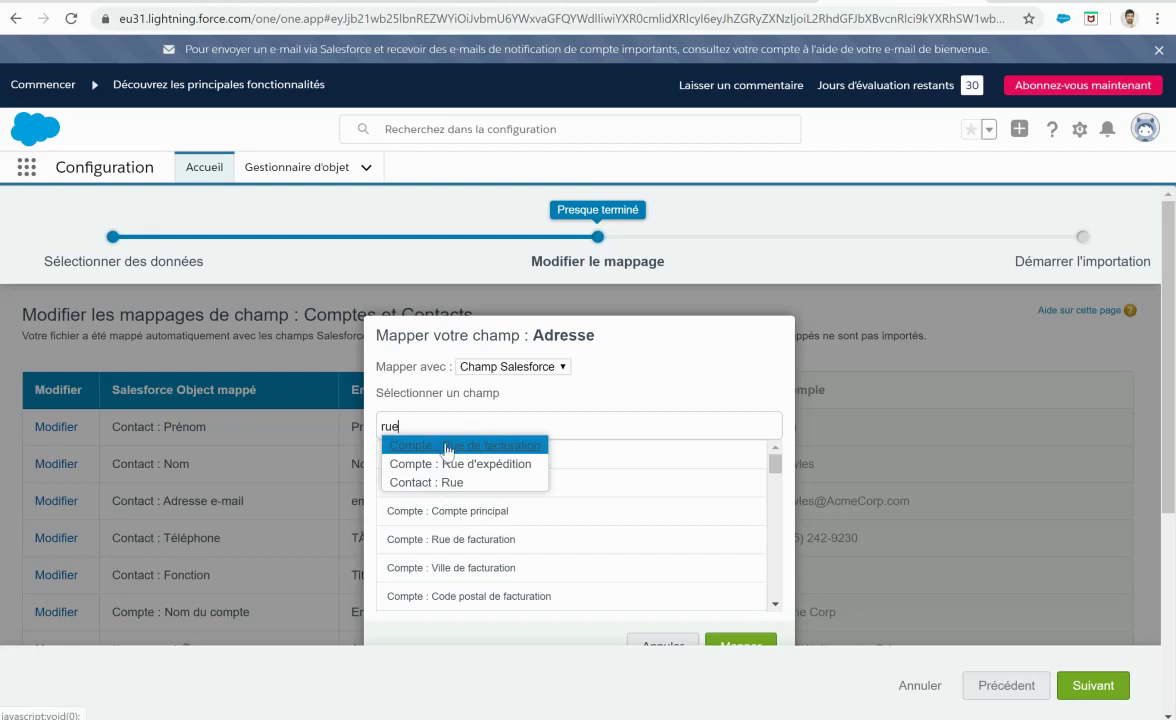
click(447, 450)
click(750, 645)
scroll(385, 500, down, 2)
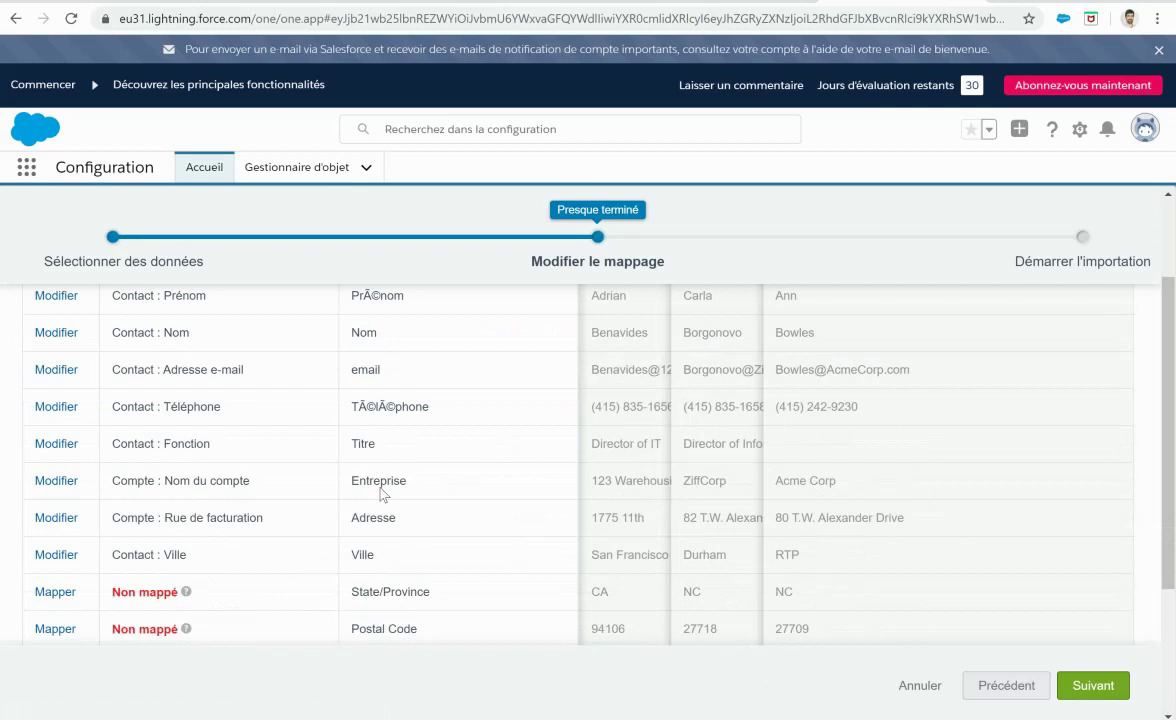
scroll(381, 492, down, 3)
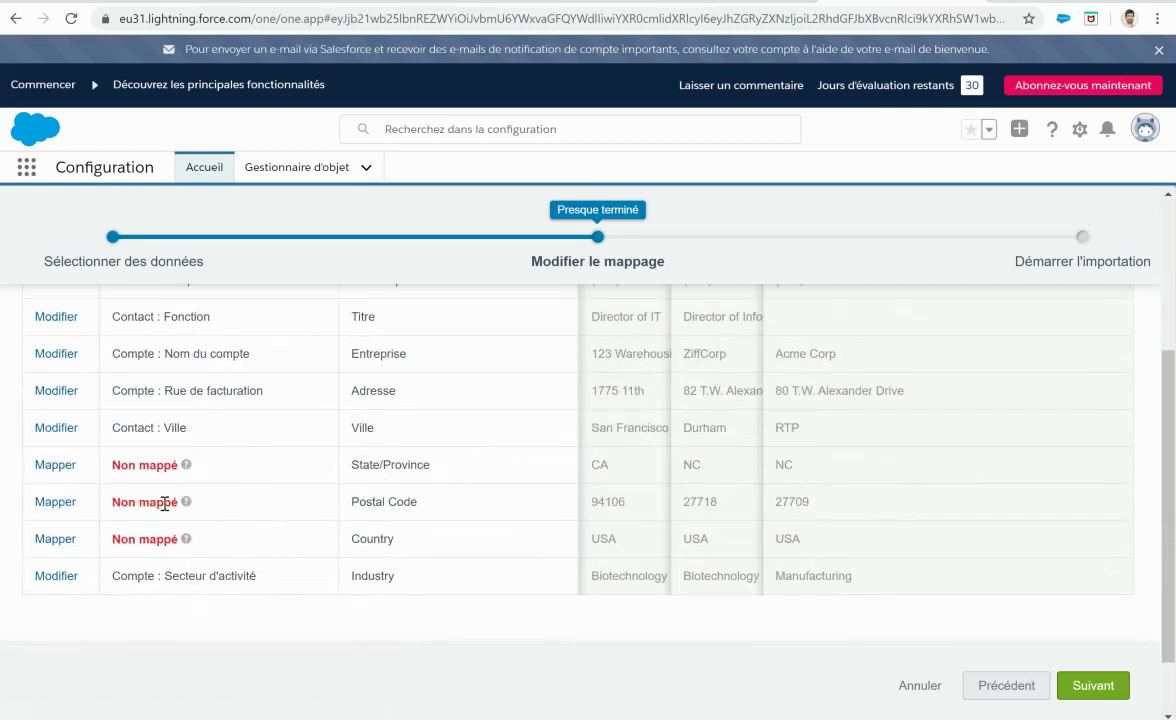
Step: Map Postal Code to the account's billing postal code field
click(60, 502)
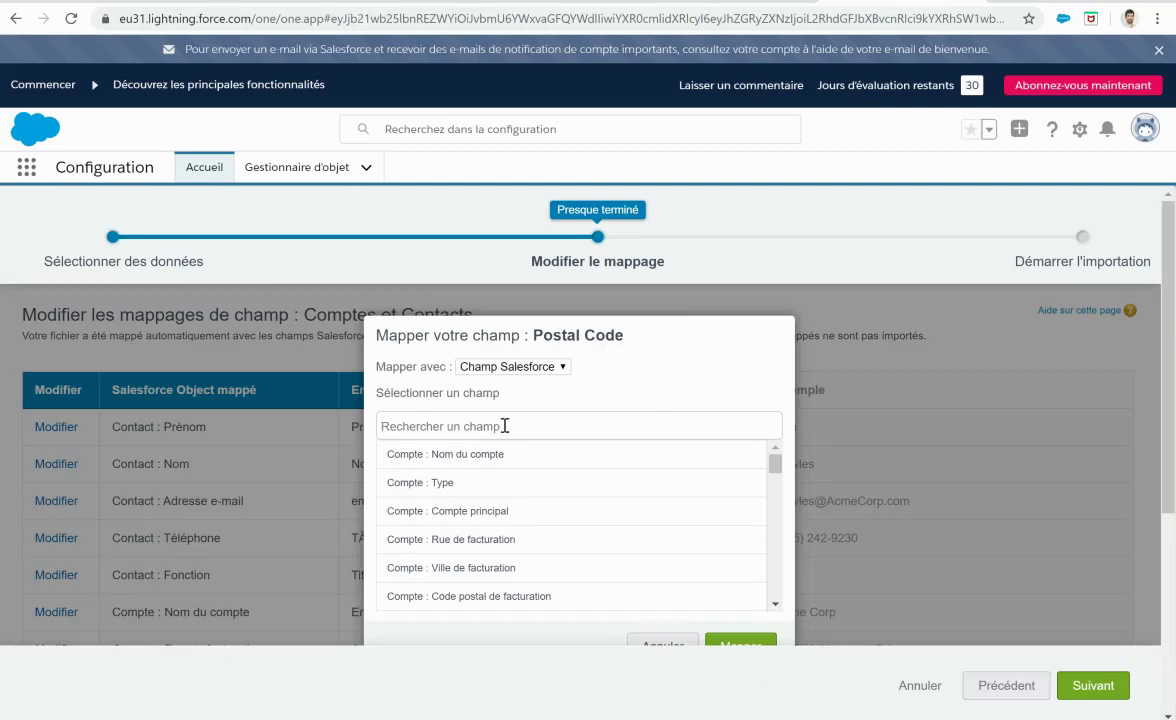
text(code)
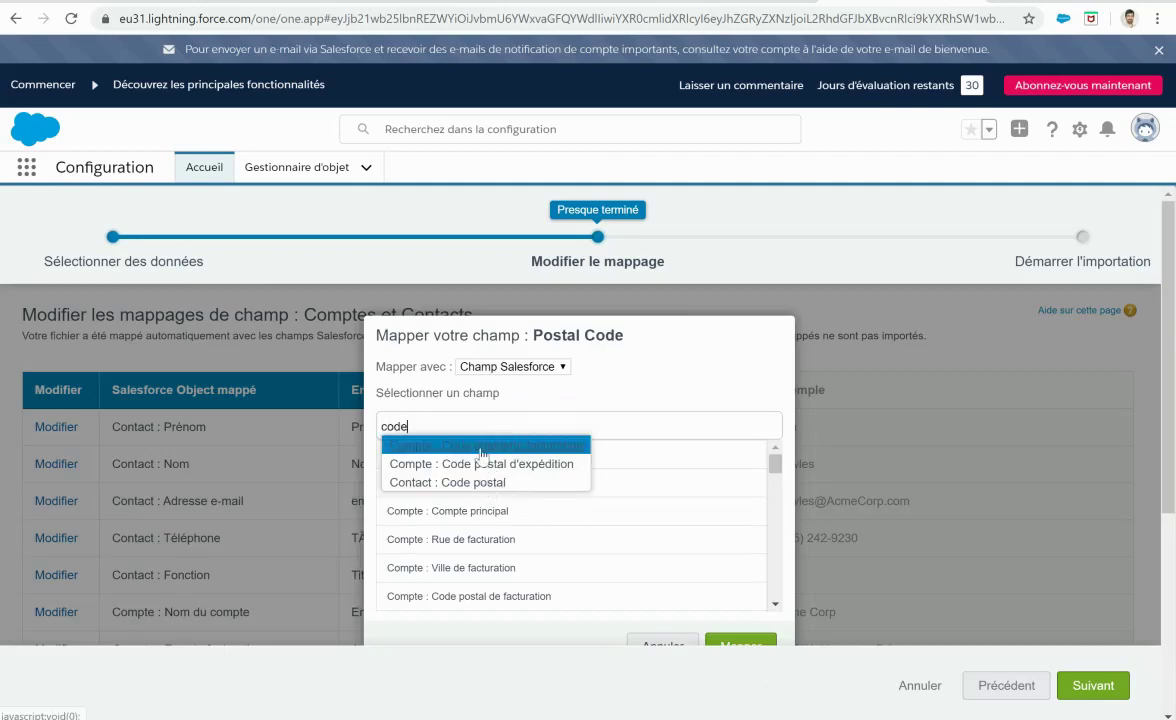
click(445, 444)
click(732, 645)
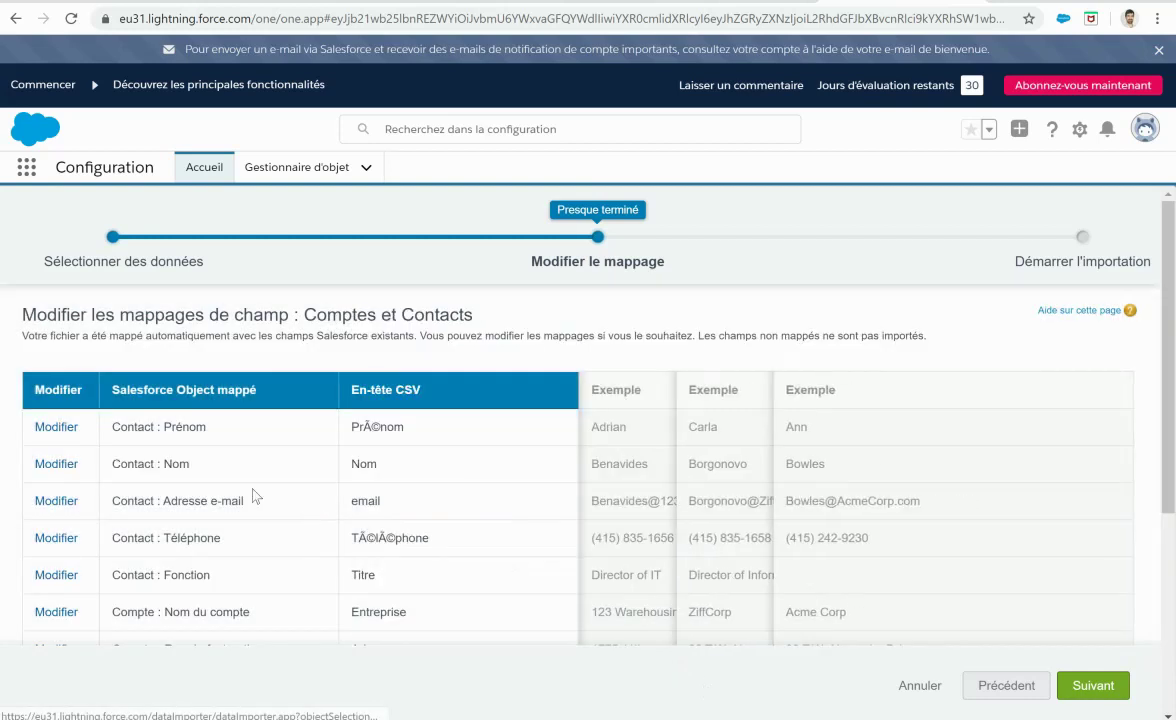
scroll(255, 495, down, 2)
scroll(255, 495, down, 1)
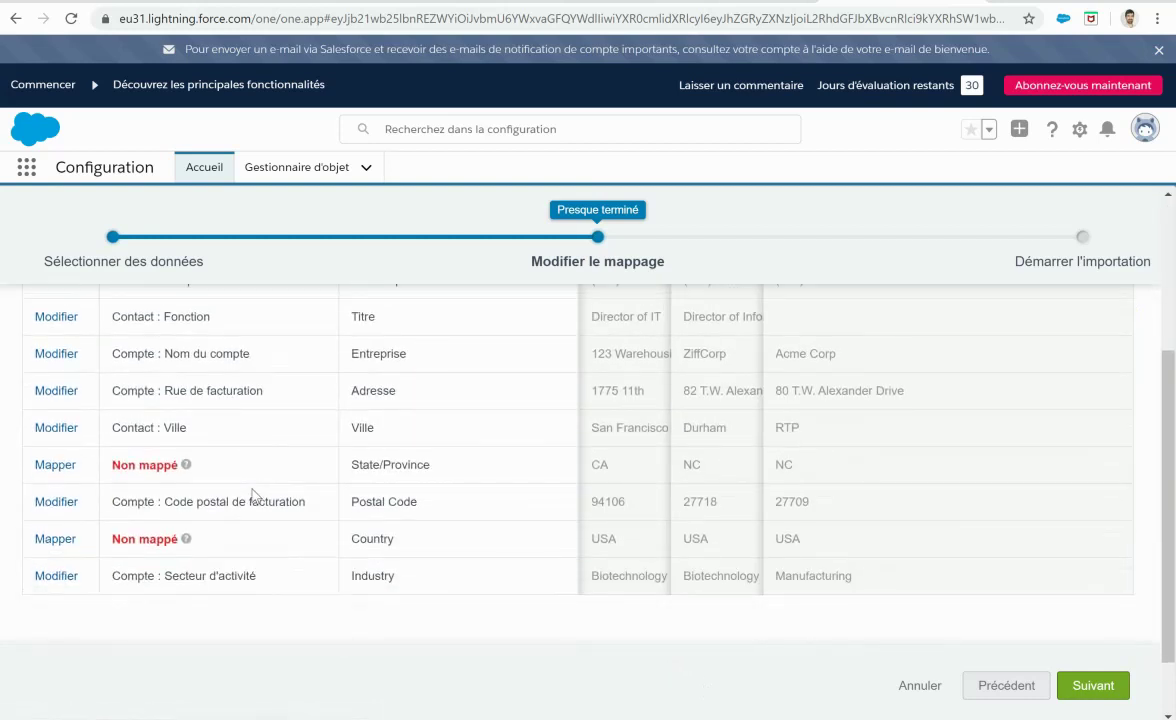
Step: Map Country to the account's billing country (Pays de facturation) field
click(55, 538)
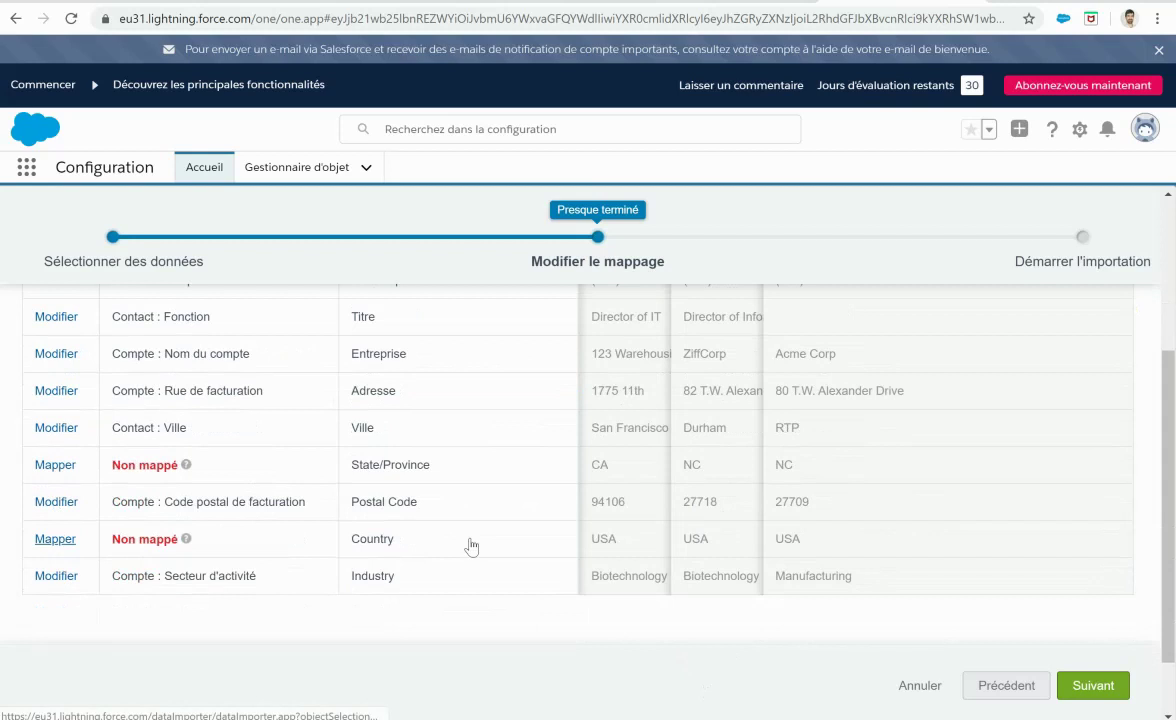
text(pays)
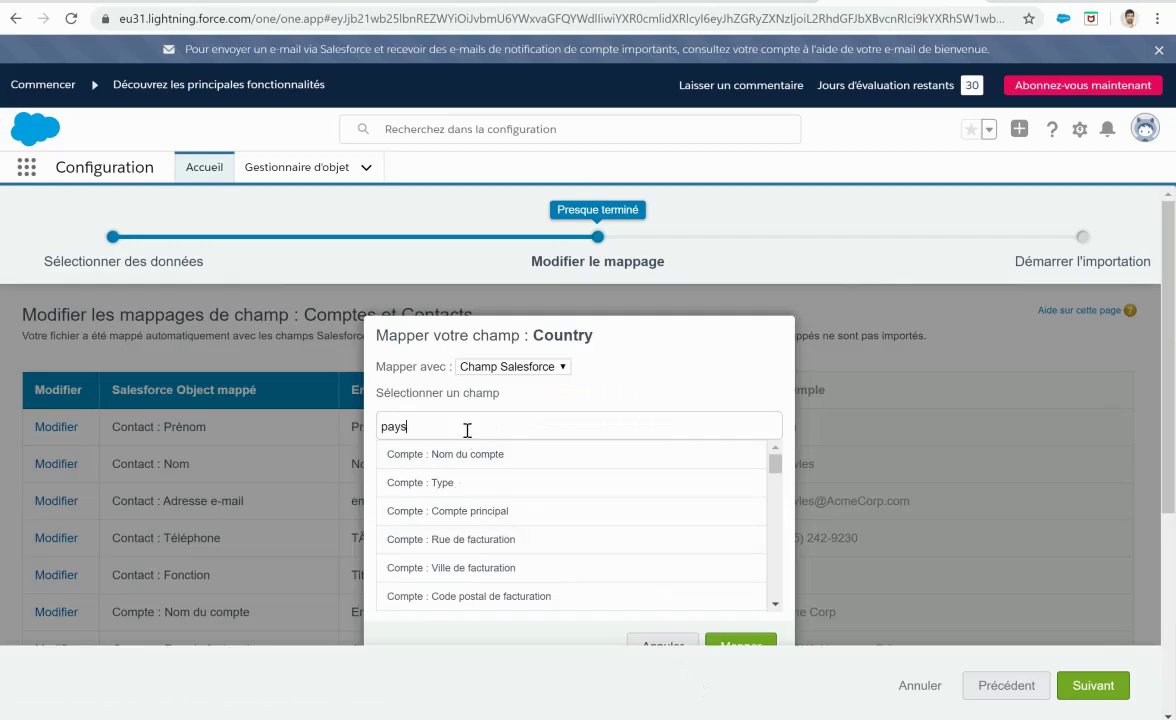
key(Return)
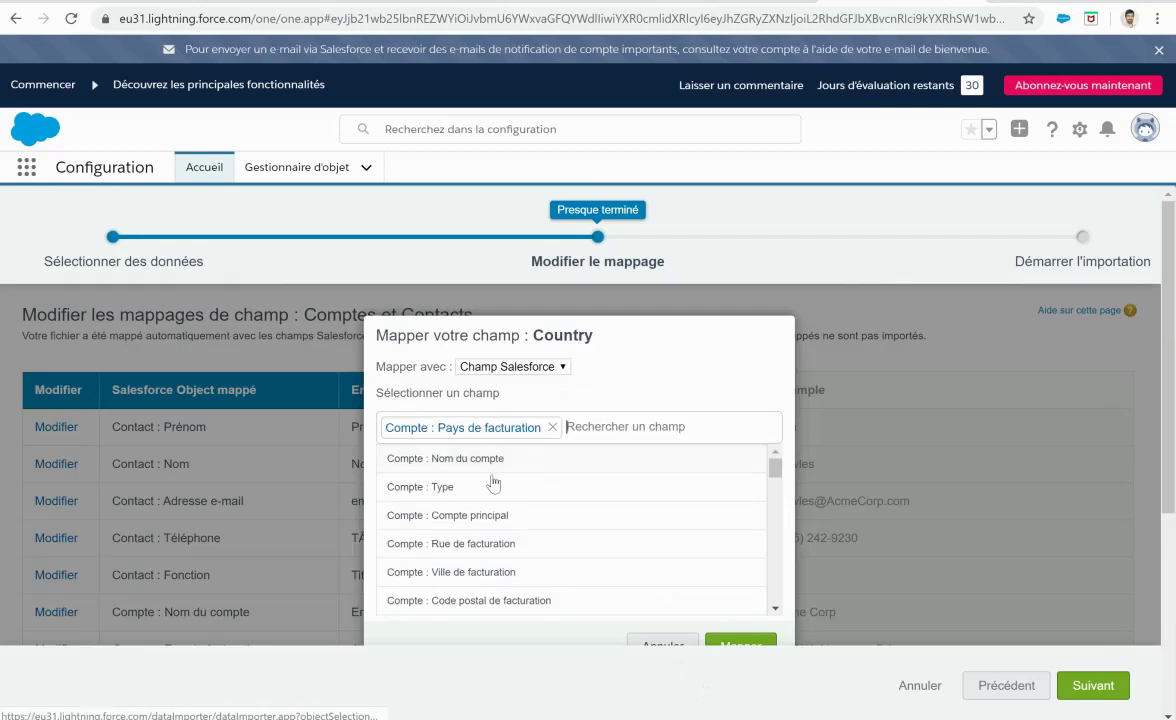
click(757, 646)
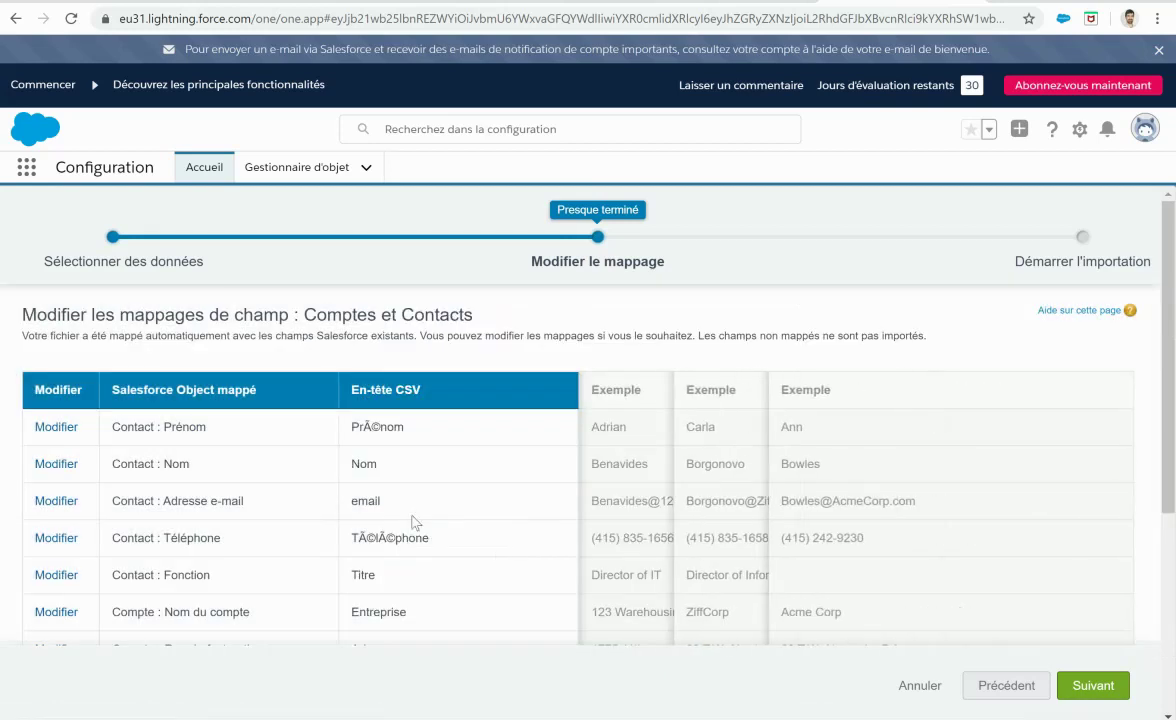
scroll(412, 520, down, 2)
scroll(416, 522, down, 2)
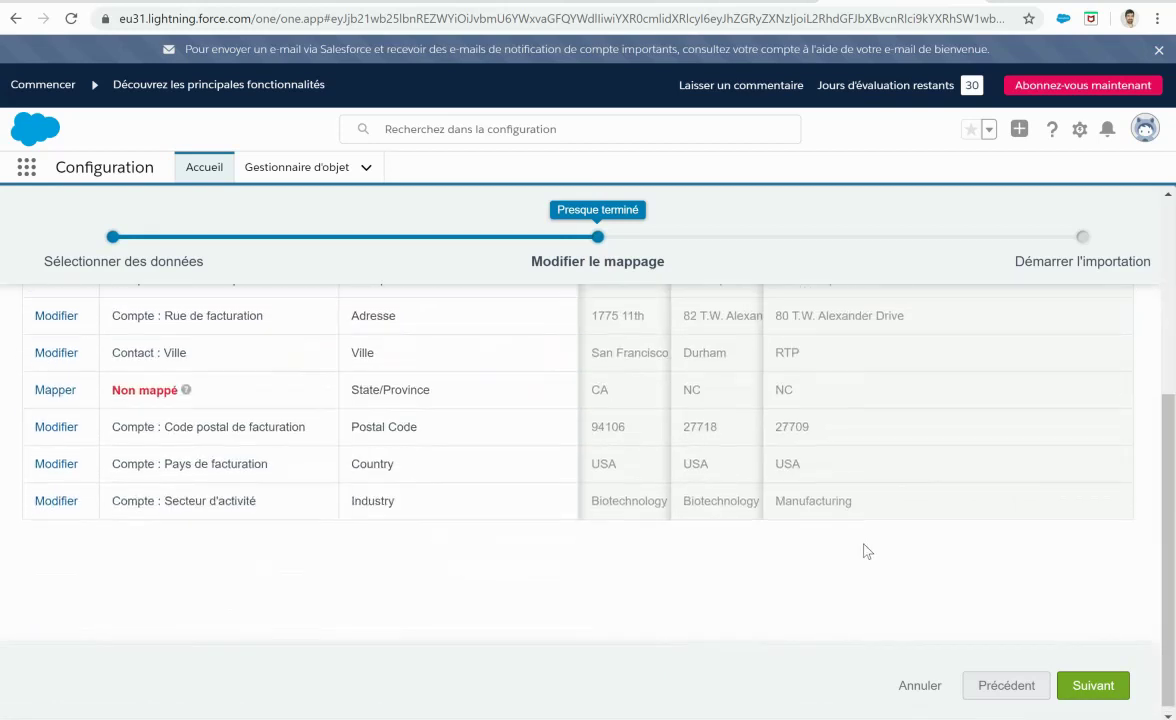
scroll(769, 446, up, 5)
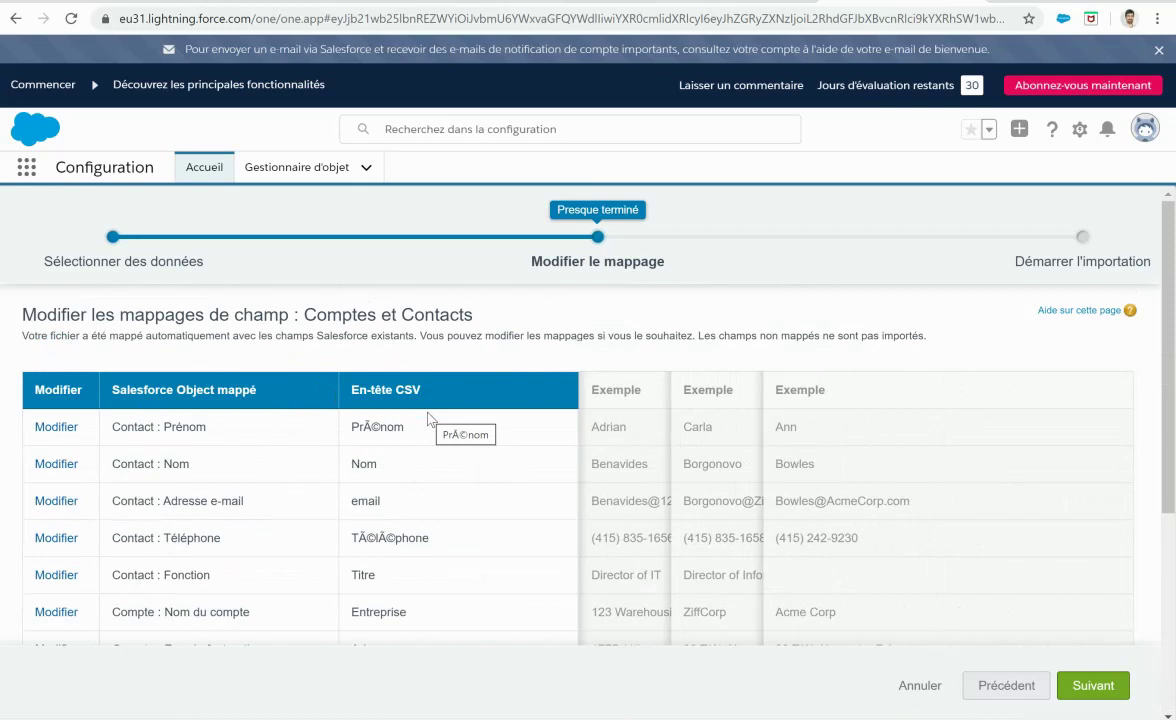
Step: Review the summary of 11 mapped and 1 unmapped field, start the import, and acknowledge the confirmation
click(1085, 686)
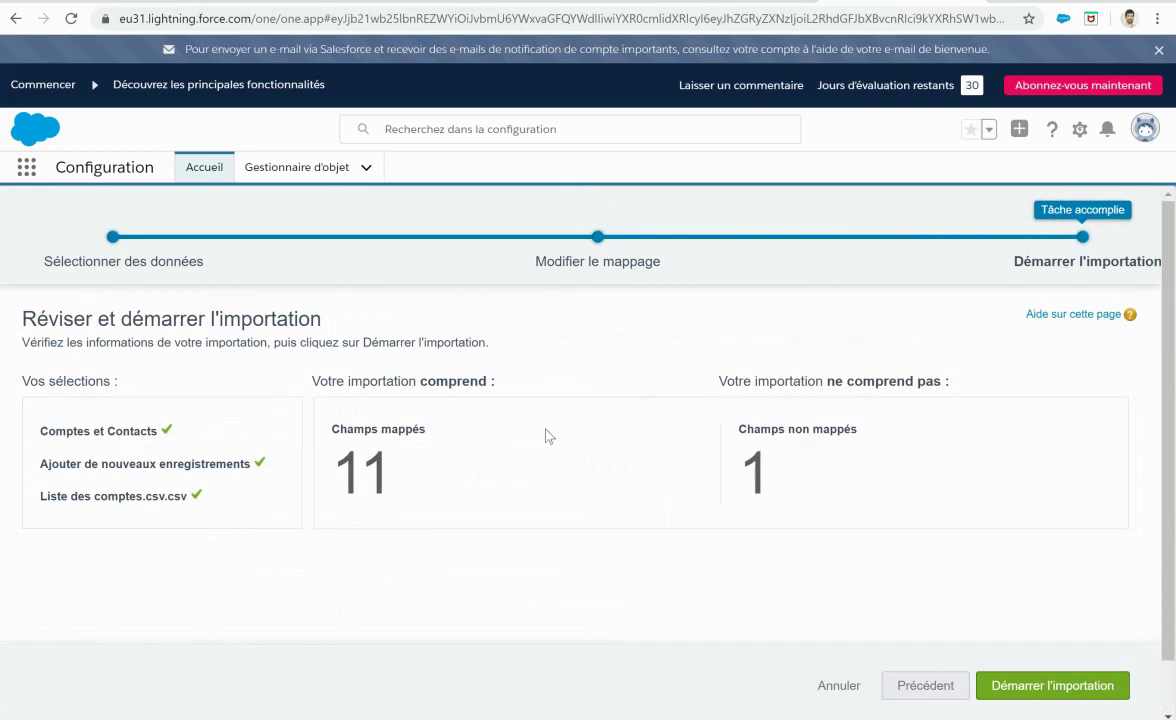
drag(693, 430, 798, 469)
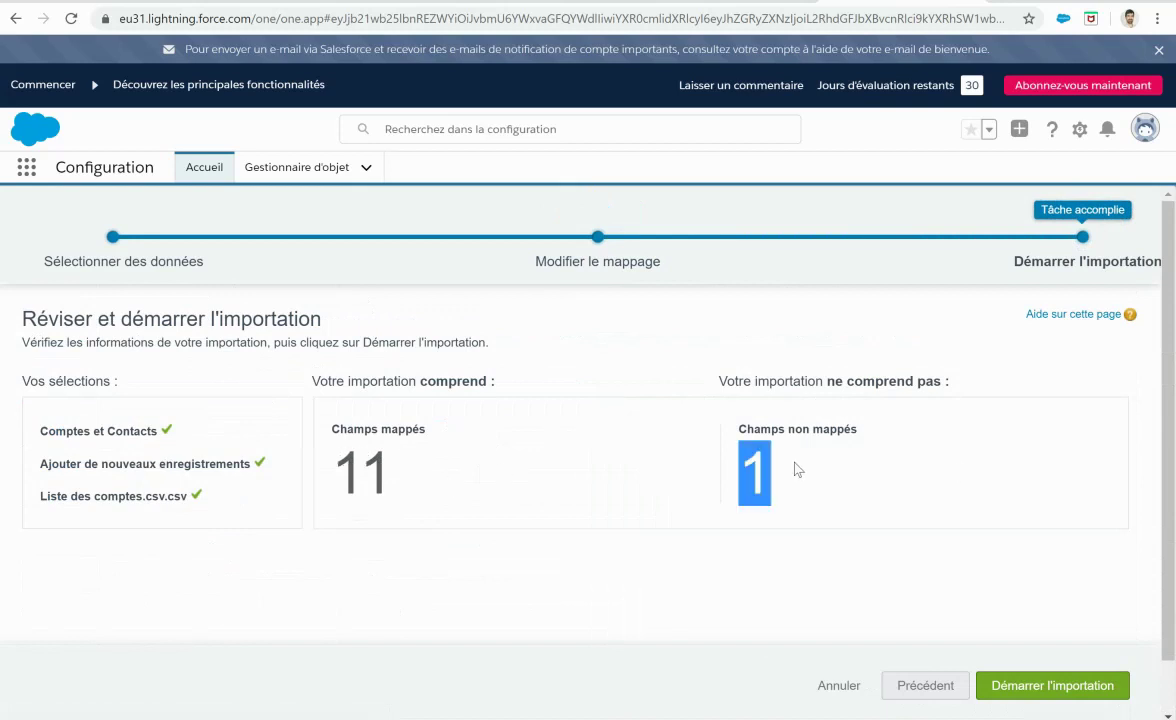
click(783, 474)
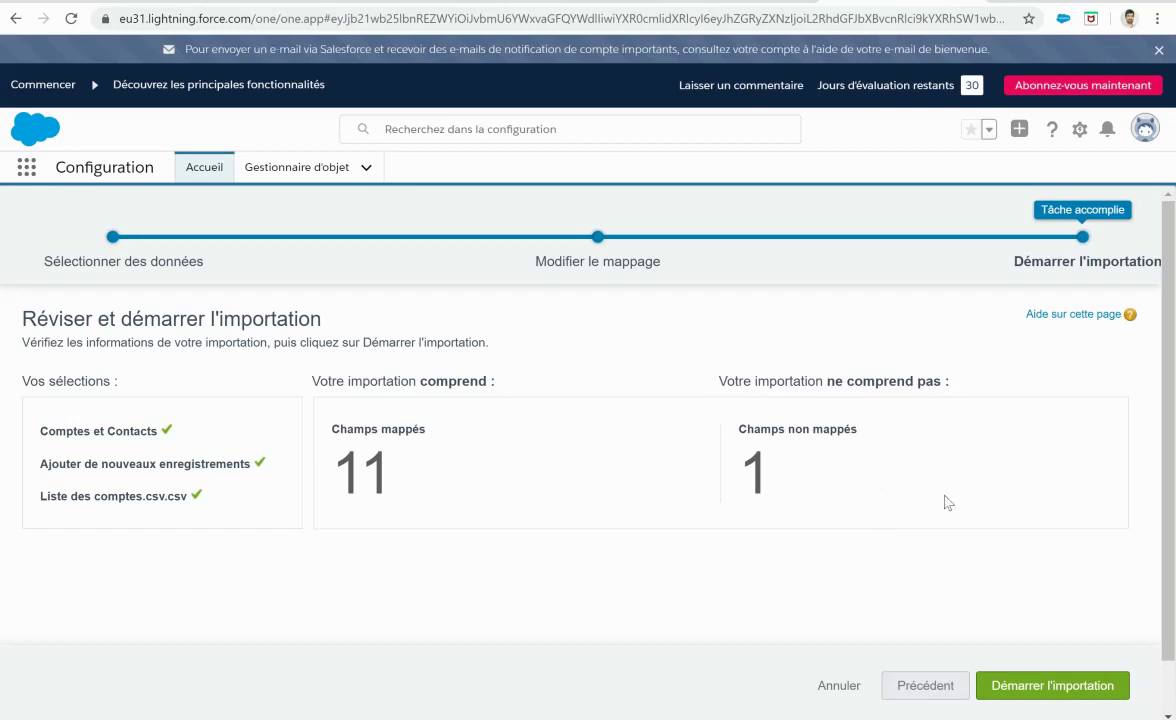
click(1050, 686)
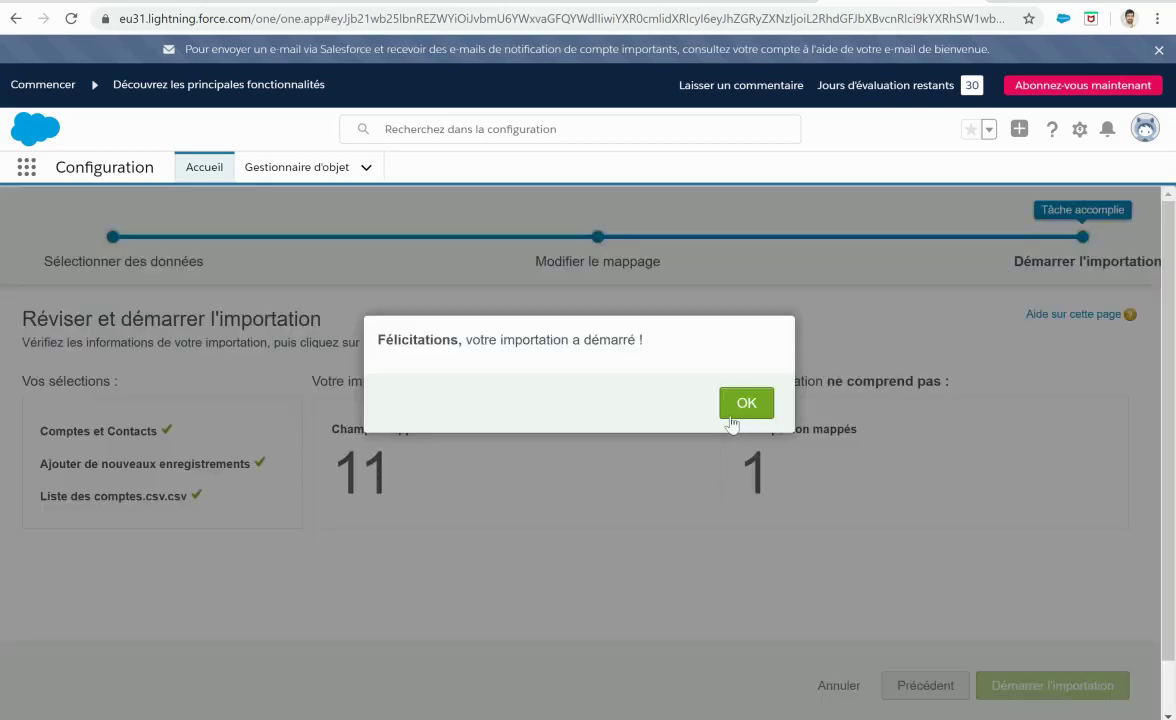
click(745, 405)
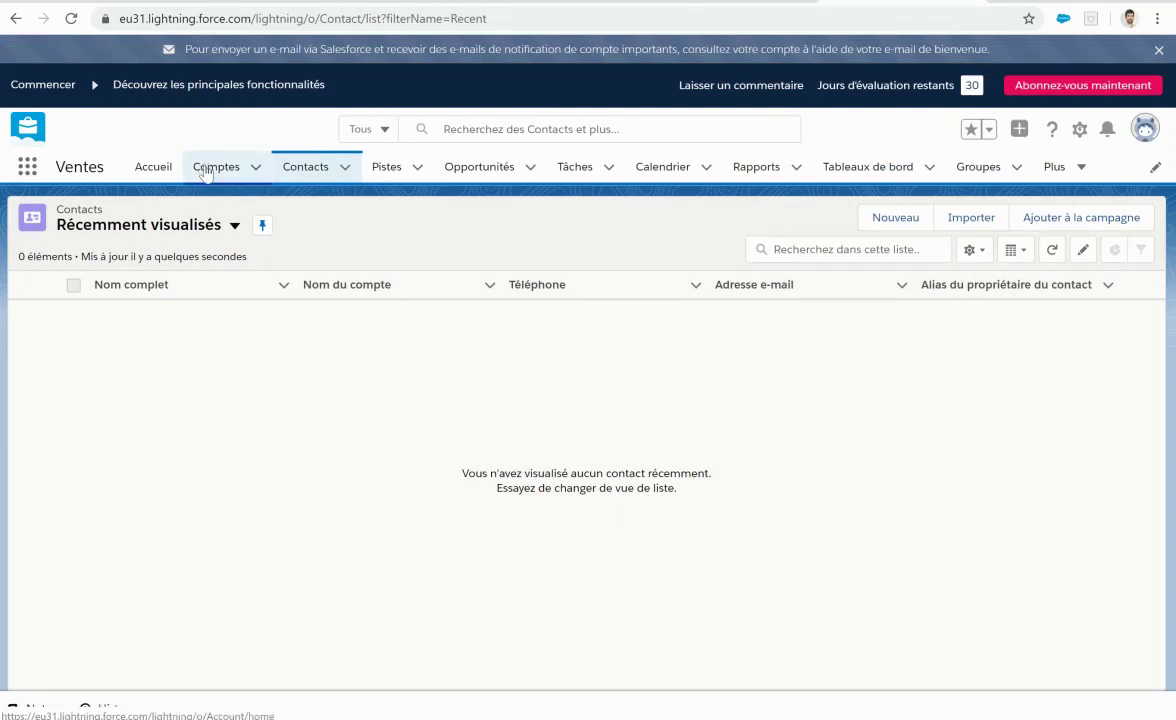
Step: Open the Comptes tab and switch to the 'Tous les comptes' list view
click(218, 165)
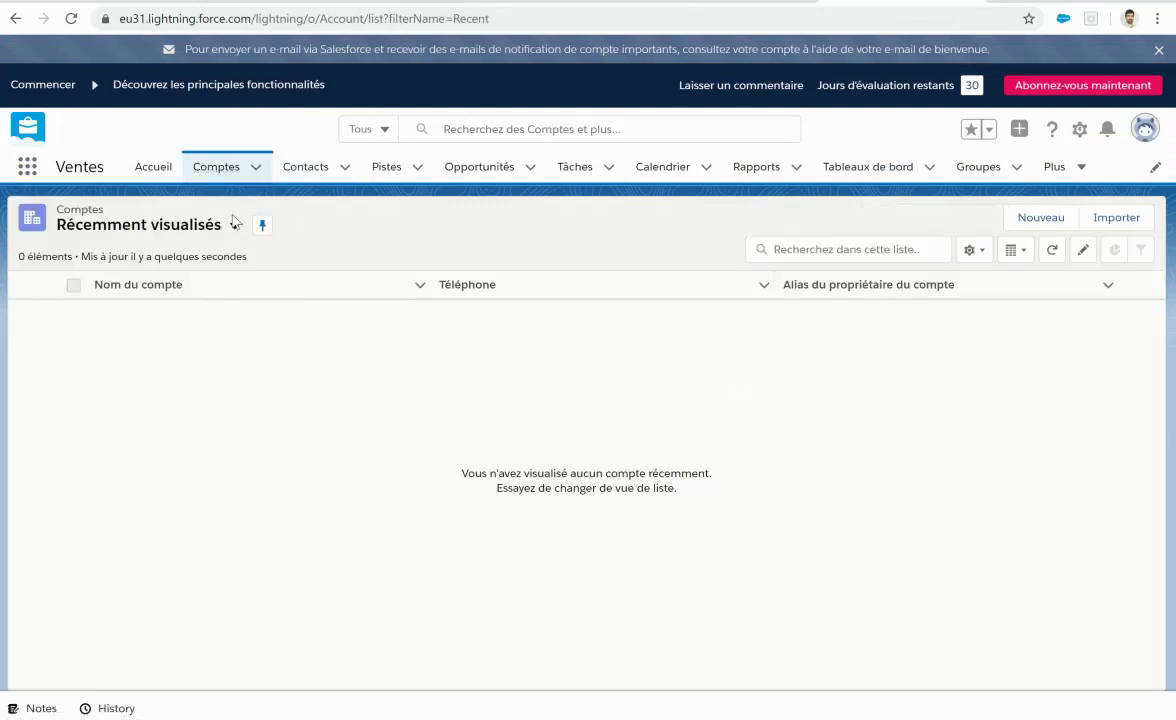
click(232, 226)
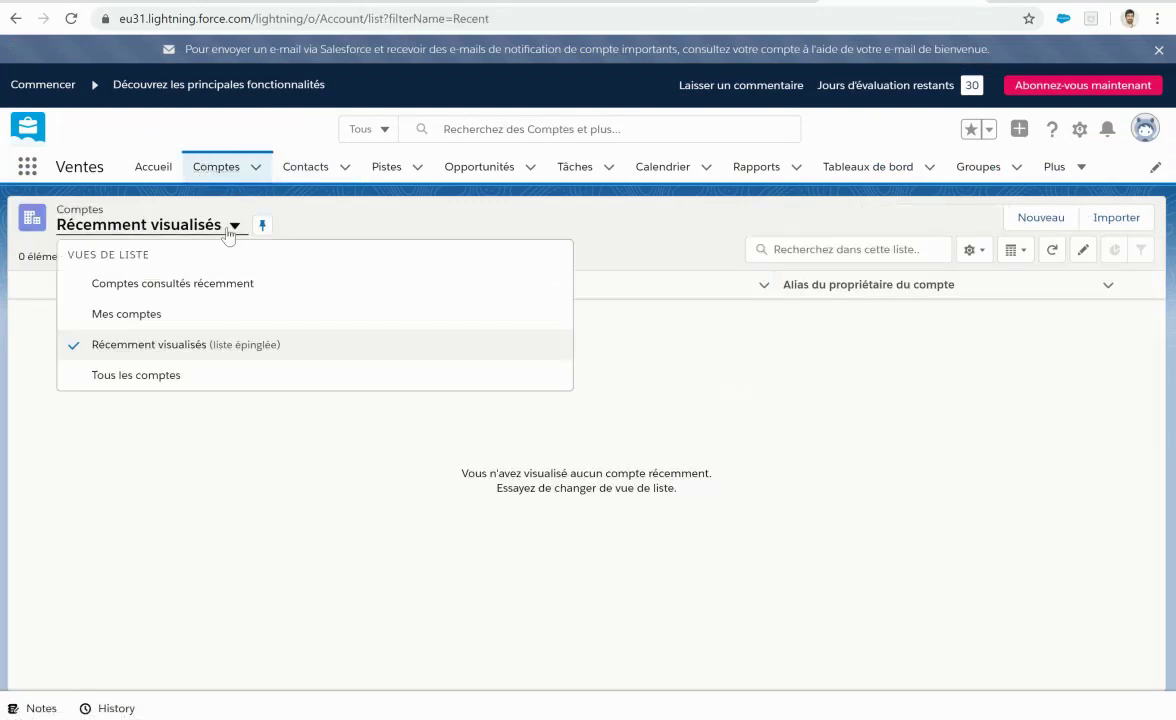
click(166, 372)
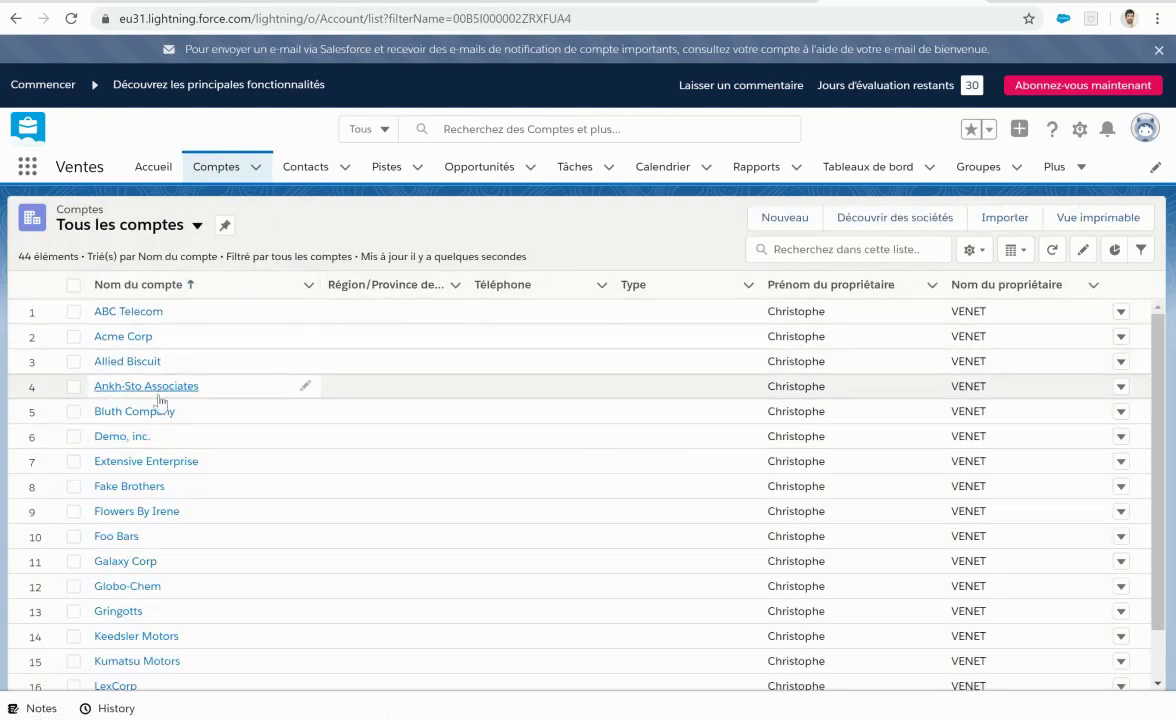
Step: Open the ABC Telecom account and inspect its billing address and associated Director of IT contact
click(124, 313)
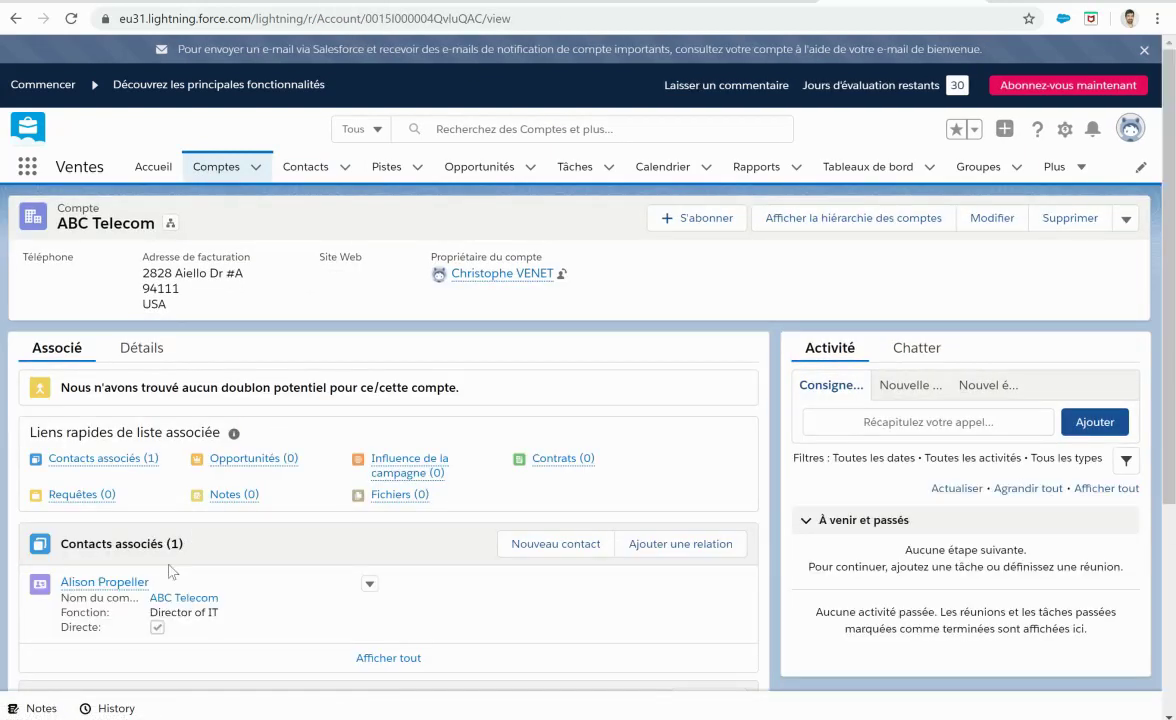
scroll(168, 571, down, 3)
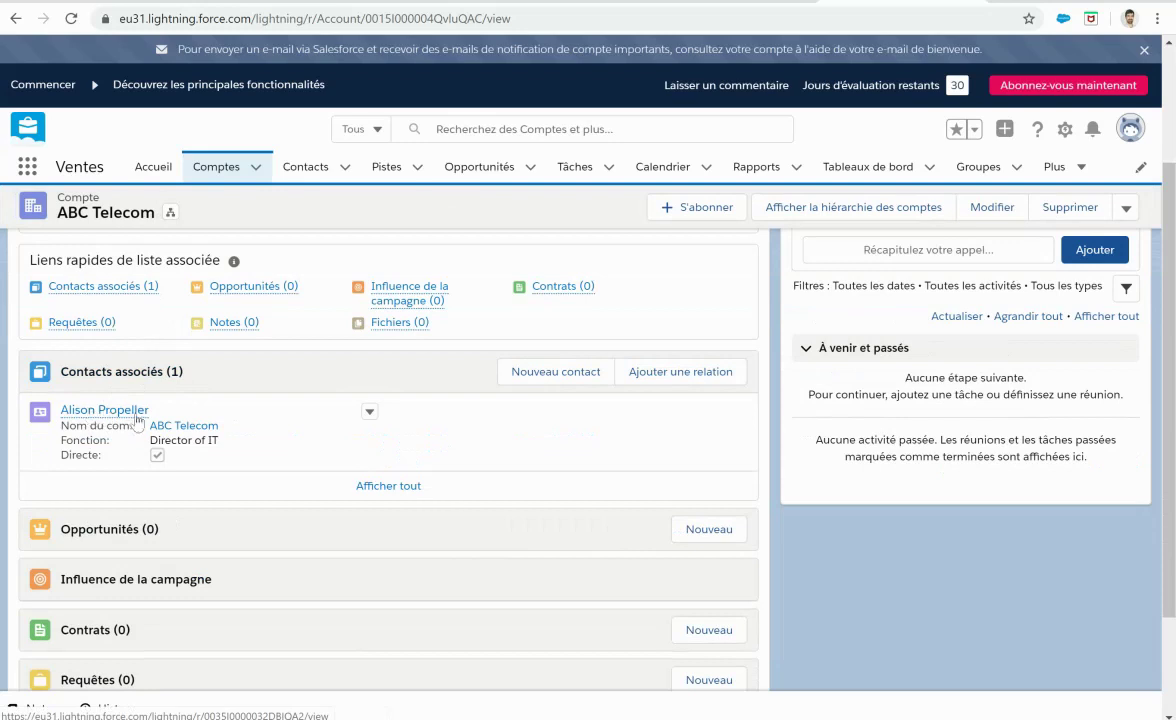
mouse_move(137, 418)
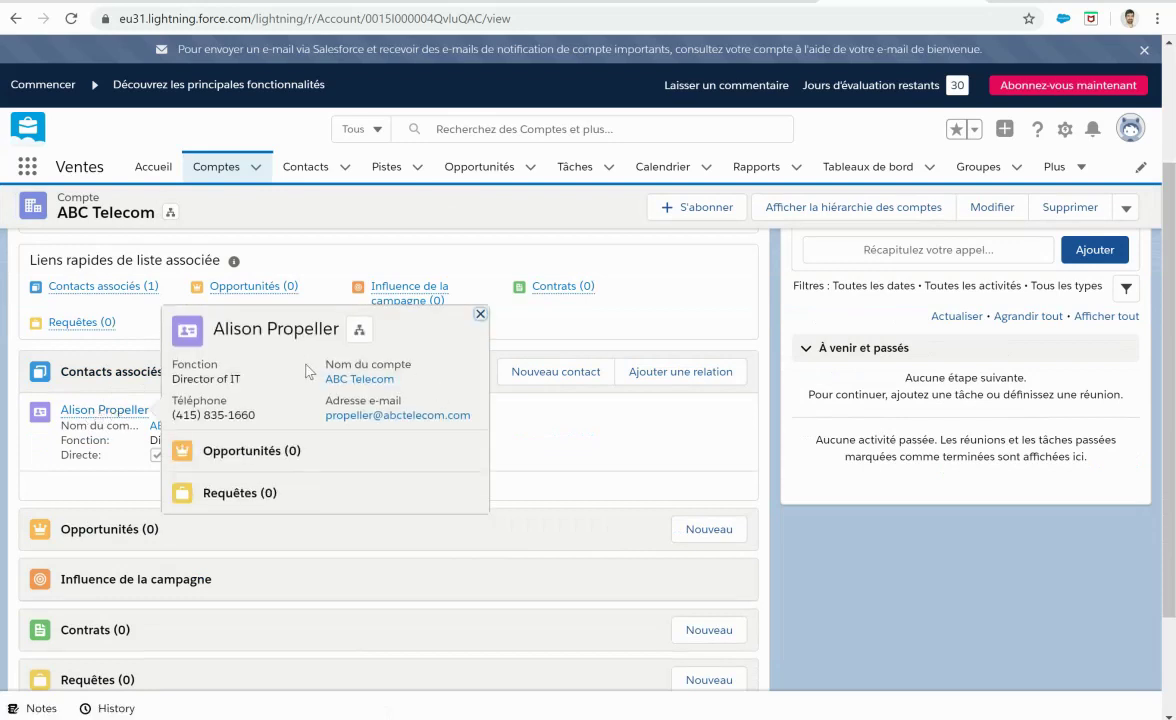
scroll(307, 371, up, 3)
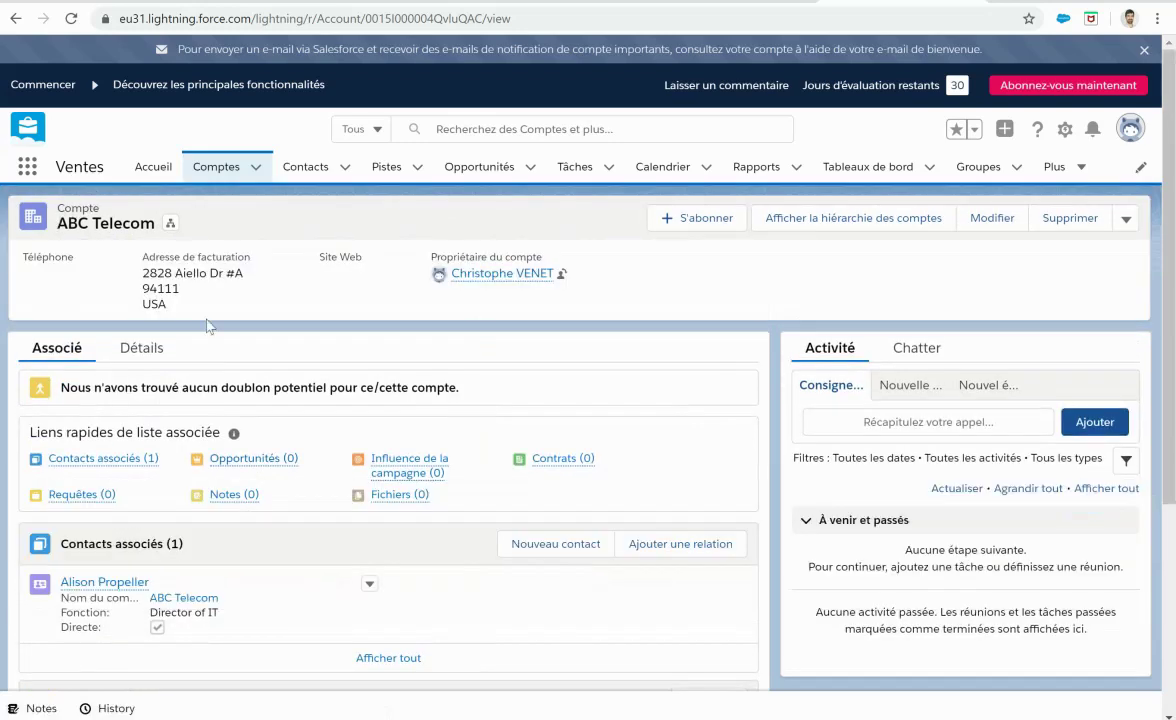